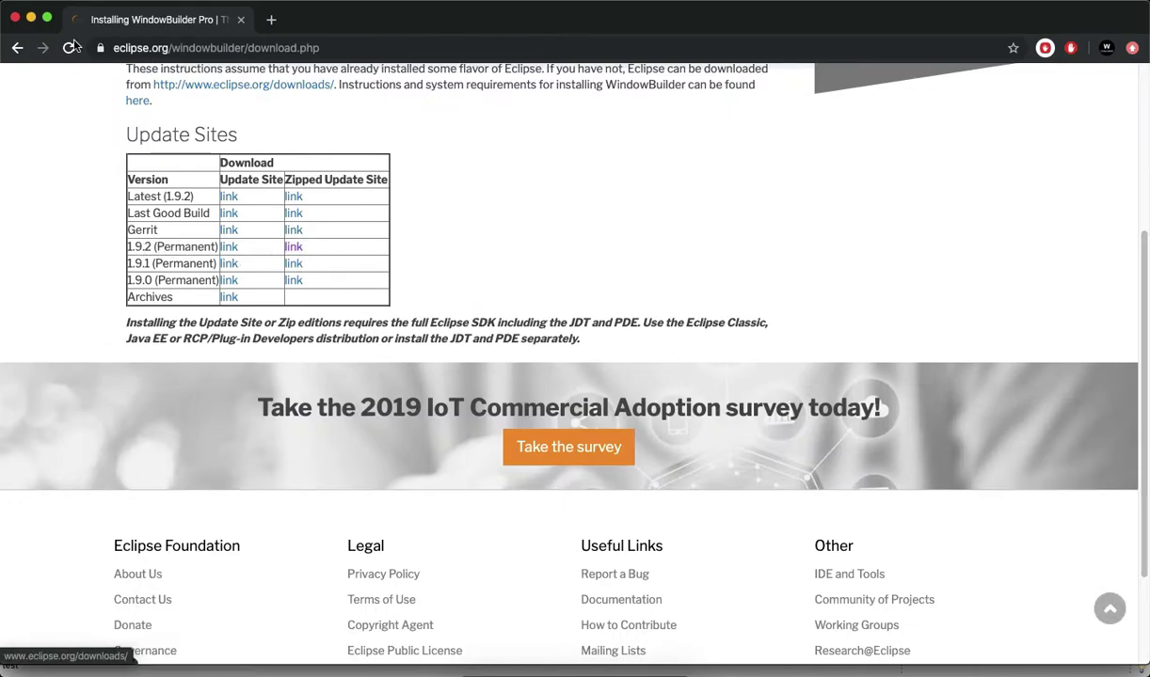
Leave the browser, view the repository folder beside repository.zip in the Finder's Workspace folder, and close that window
left_click(30, 18)
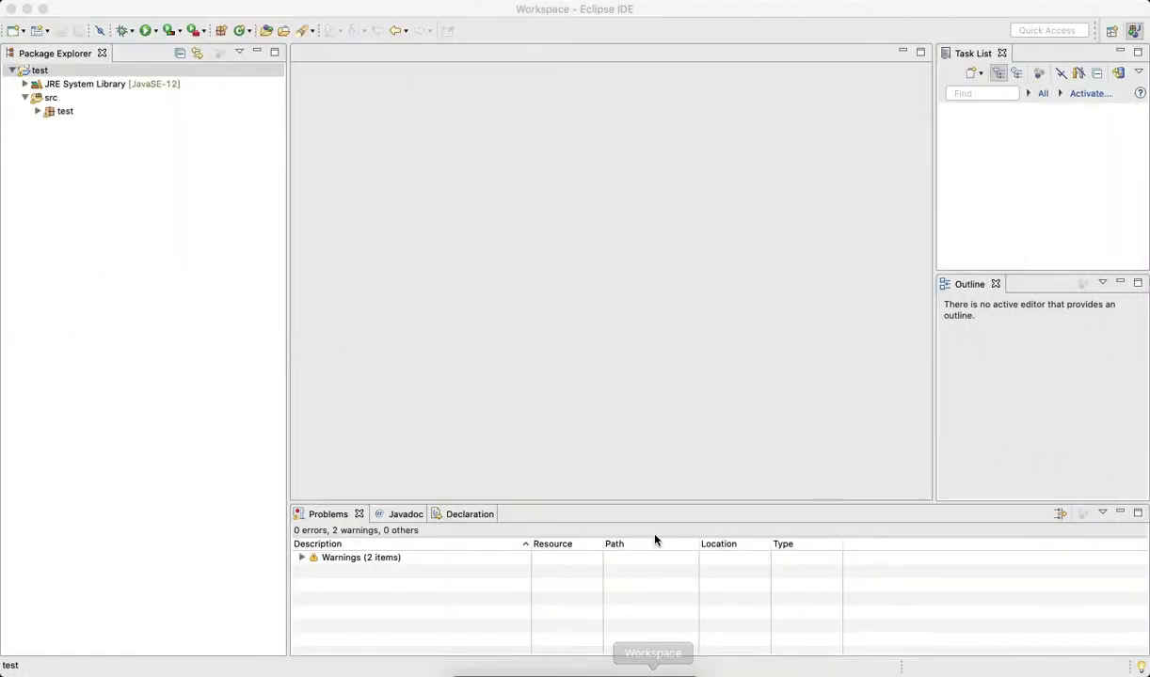
left_click(652, 672)
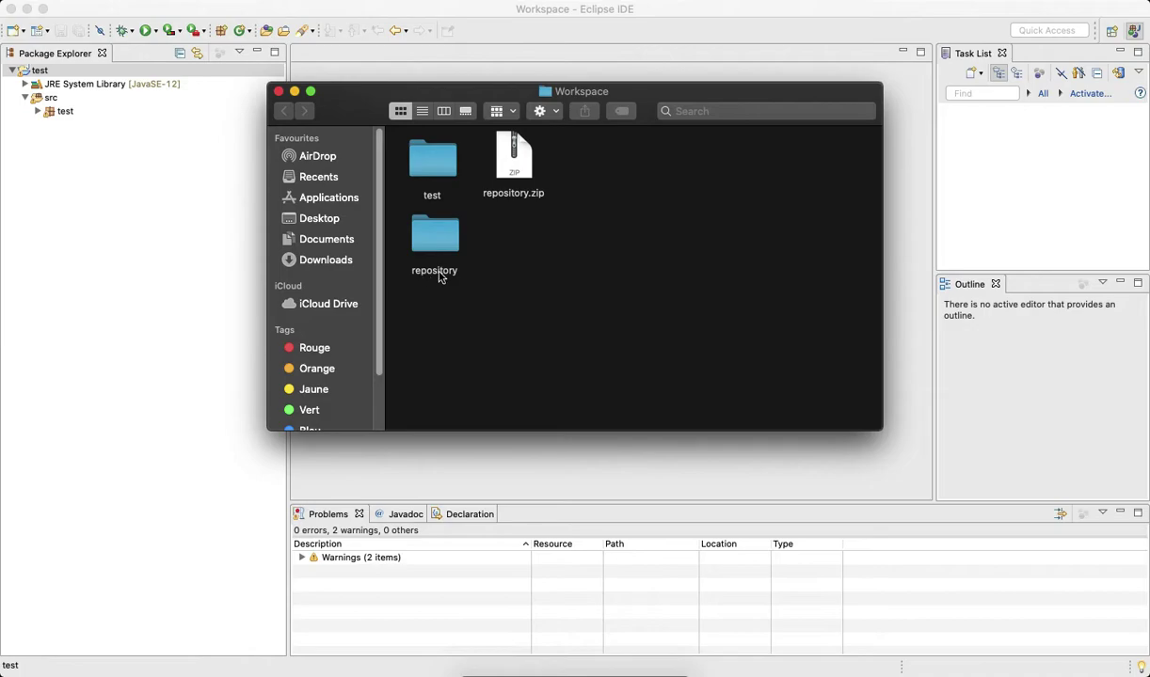
left_click(278, 91)
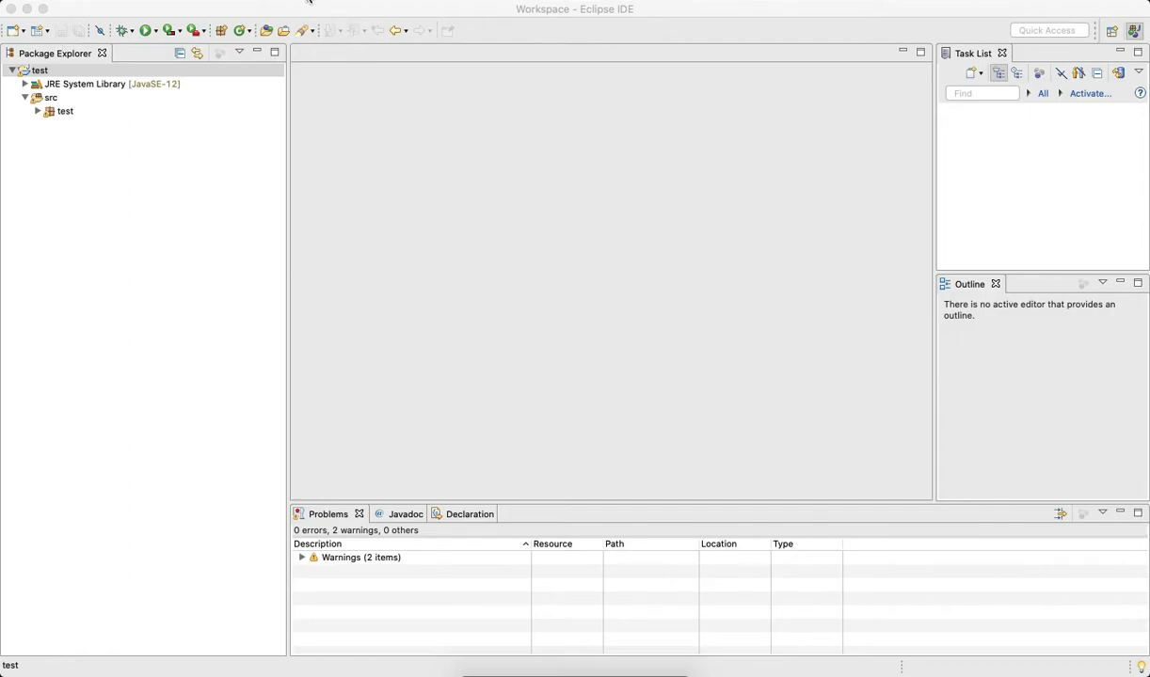
Open the Install New Software dialog in Eclipse
key("super+shift+slash")
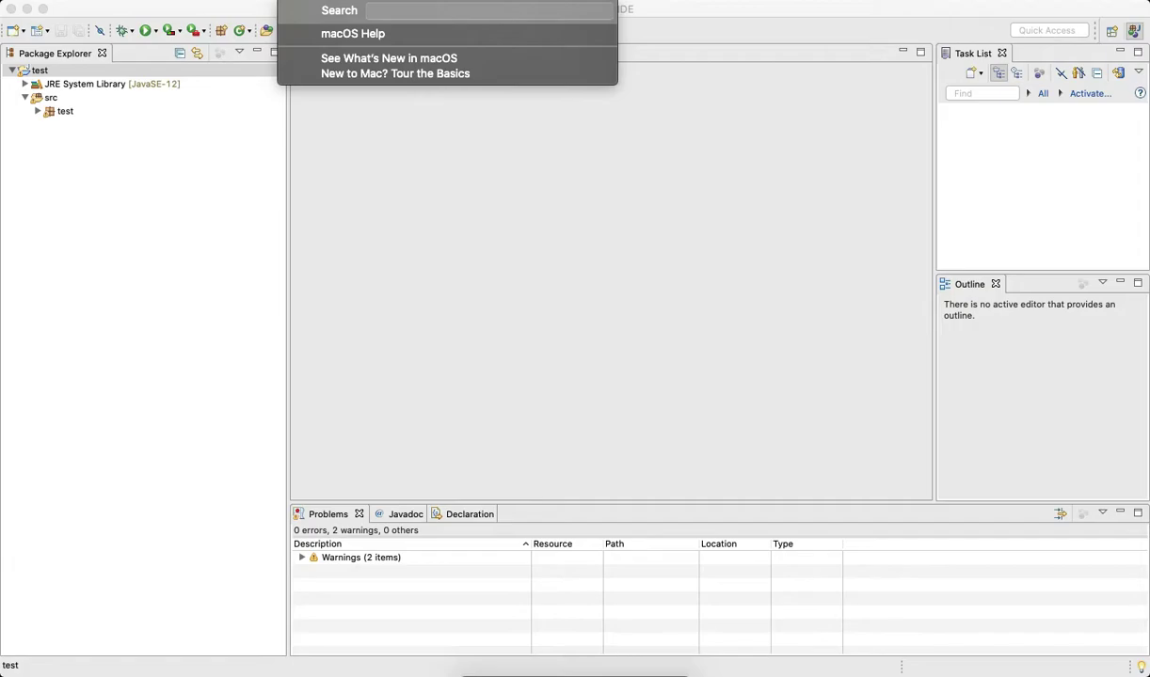
left_click(384, 178)
key("super+shift+slash")
left_click(632, 269)
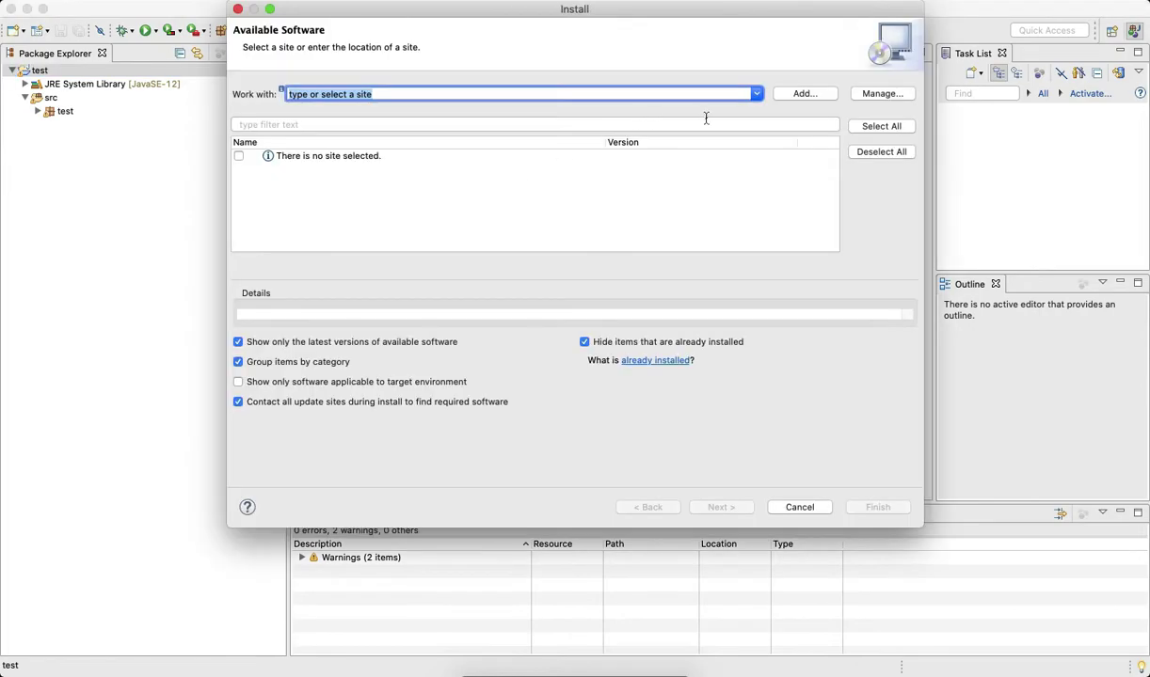
Add the repository folder inside the Desktop's Workspace folder as a local software site, leaving its name blank
left_click(803, 94)
left_click(722, 212)
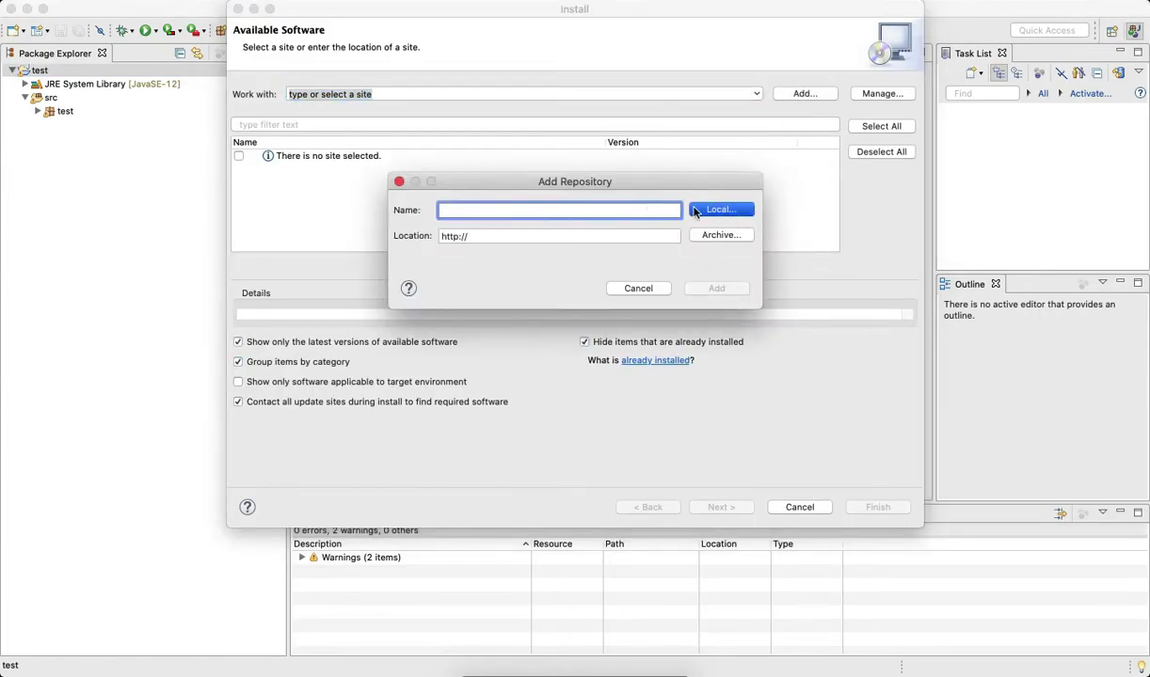
left_click(710, 213)
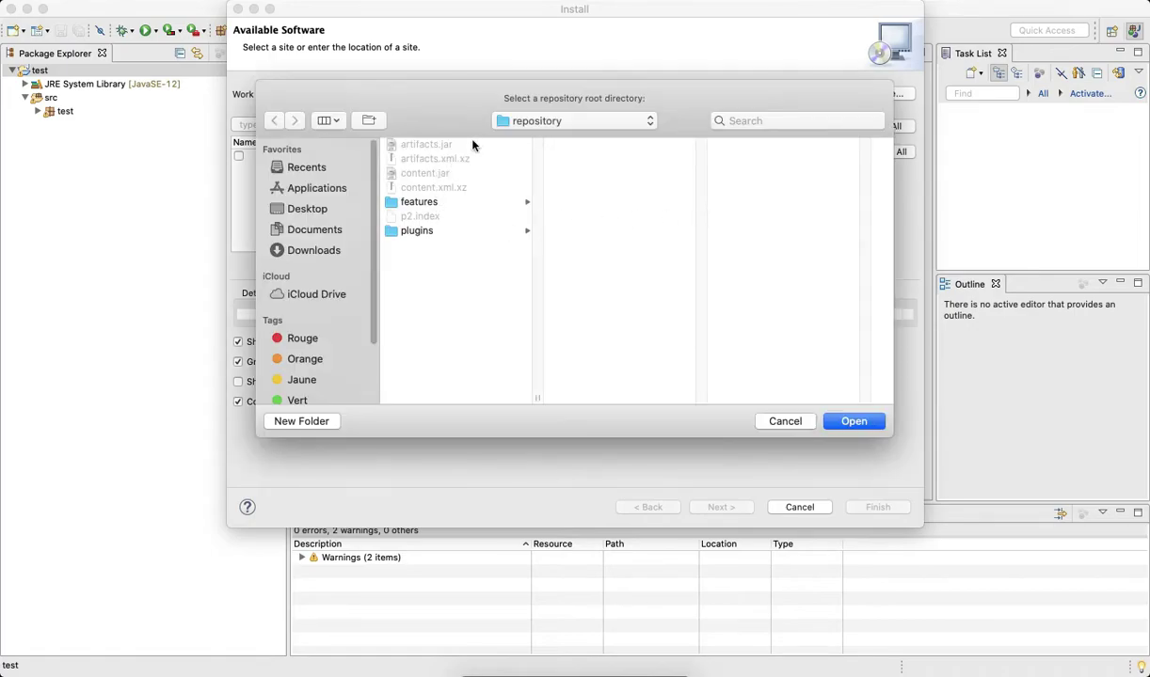
left_click(311, 214)
scroll(442, 282, "down", 1)
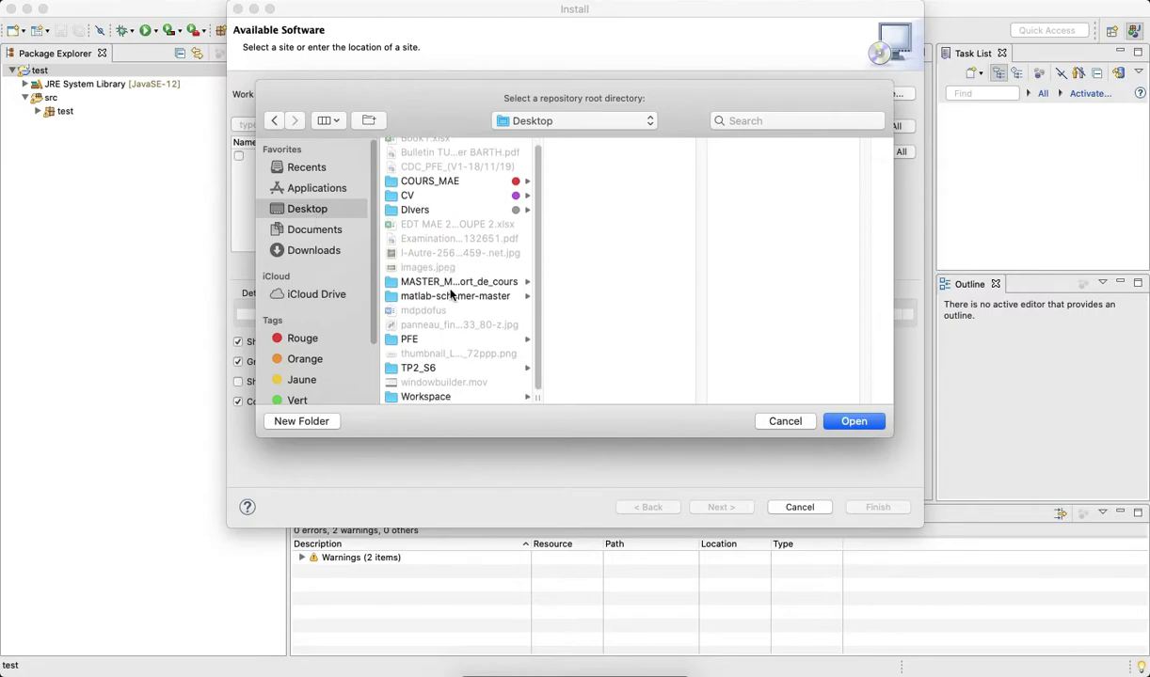
left_click(429, 397)
left_click(593, 147)
left_click(837, 423)
left_click(707, 285)
Mark WindowBuilder and WindowBuilder XWT Support for installation and close the Install dialog without installing
left_click(238, 157)
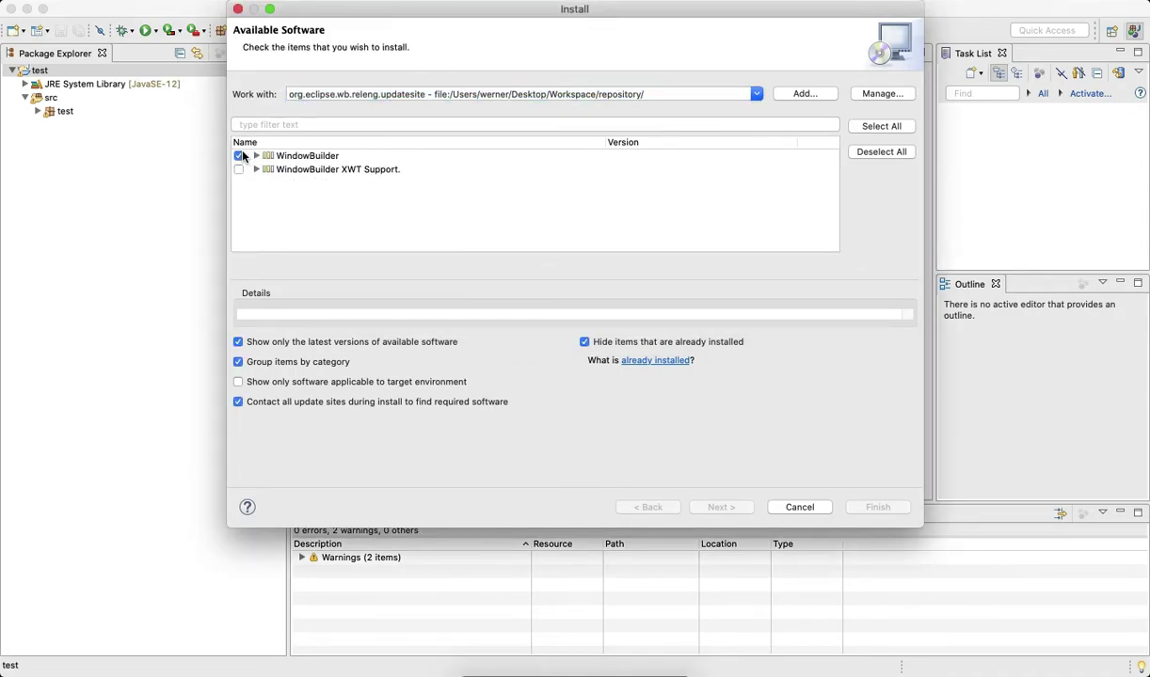
left_click(238, 169)
left_click(238, 8)
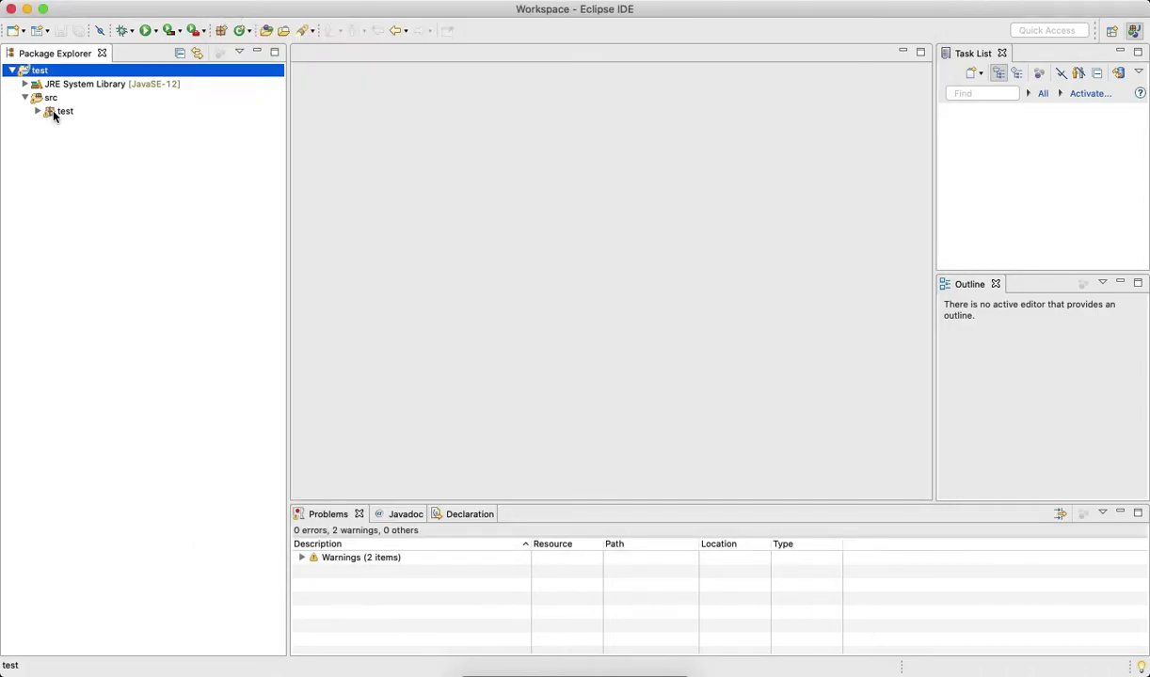
Examine the WindowBuilder and Swing Designer entries in the New wizard for the src folder
right_click(48, 101)
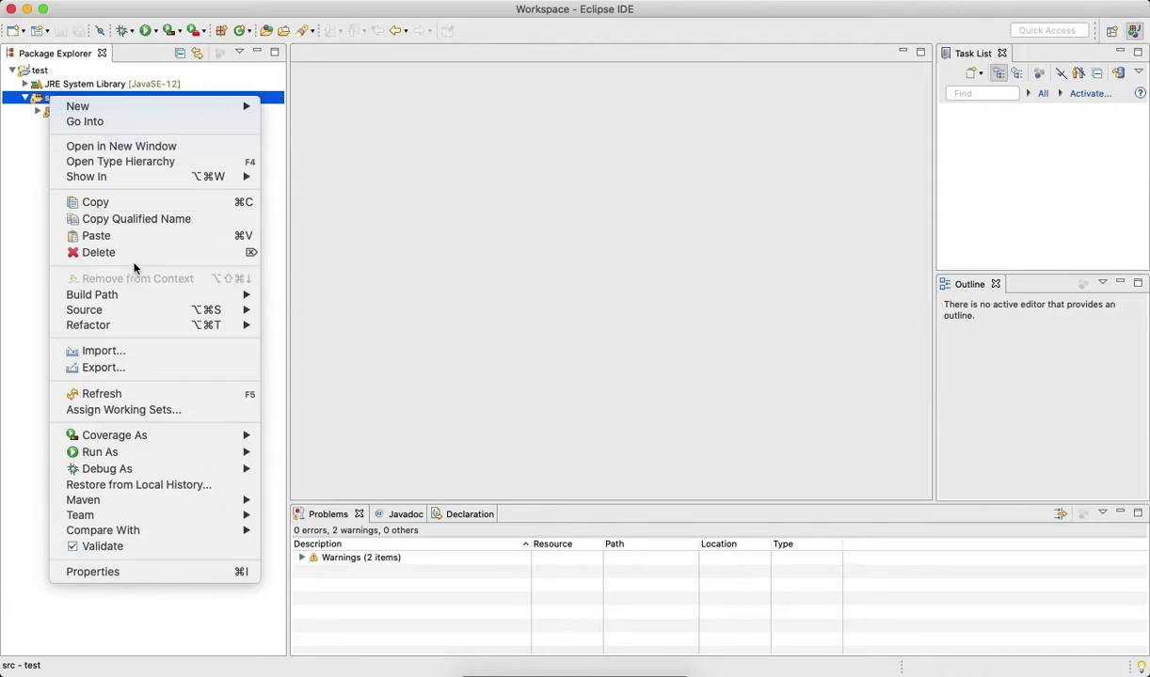
mouse_move(141, 105)
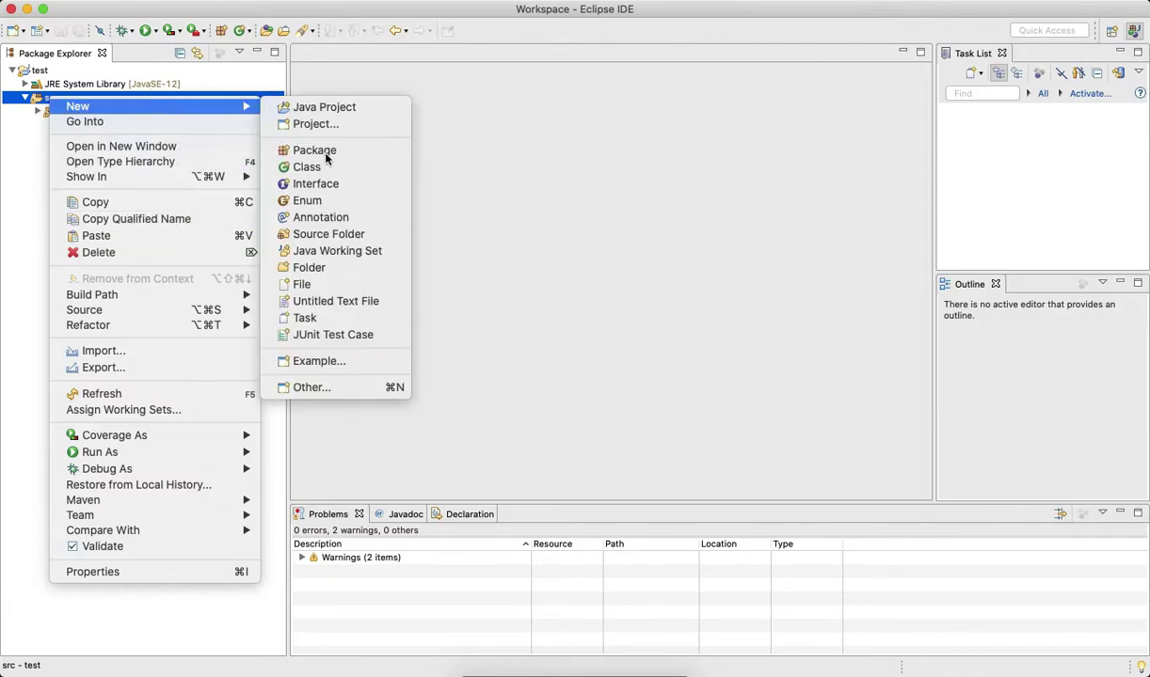
left_click(314, 388)
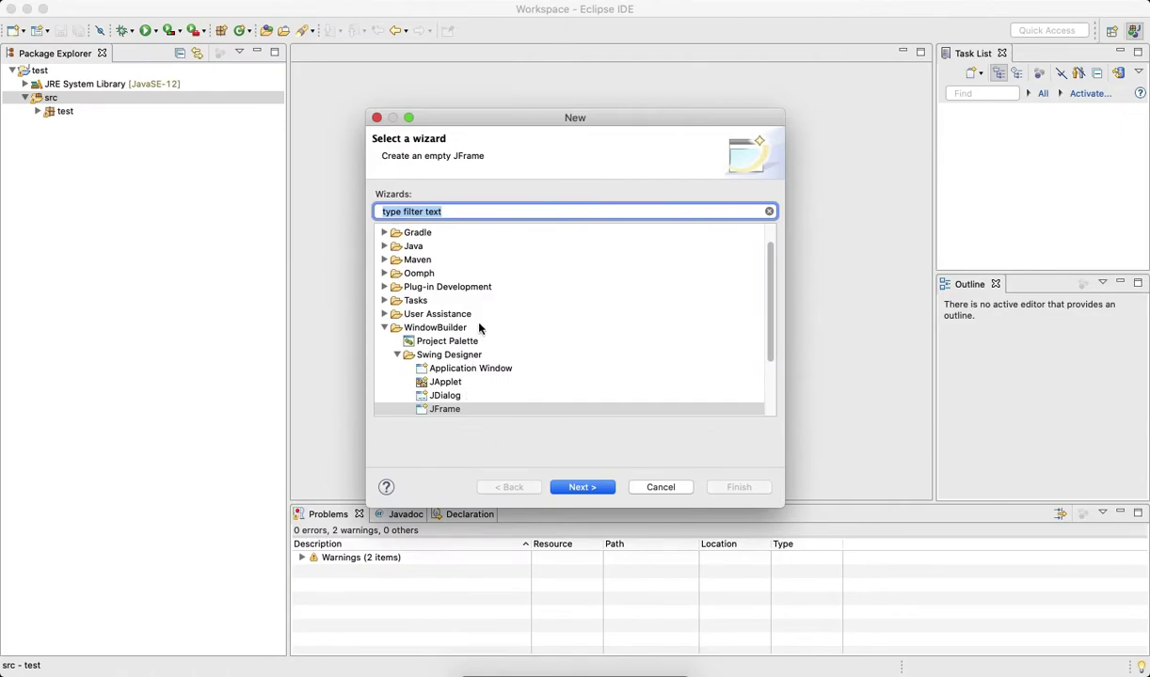
left_click(384, 314)
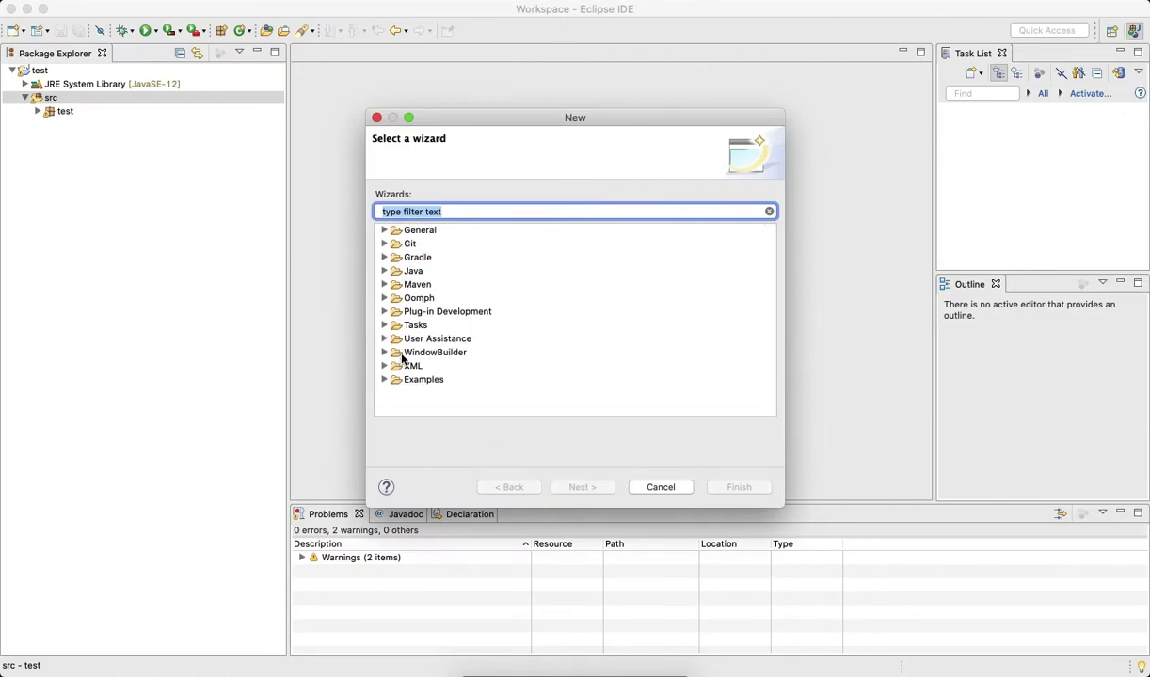
left_click(383, 352)
scroll(441, 349, "down", 2)
left_click(456, 371)
scroll(461, 373, "down", 1)
left_click(463, 375)
left_click(451, 391)
scroll(535, 363, "down", 1)
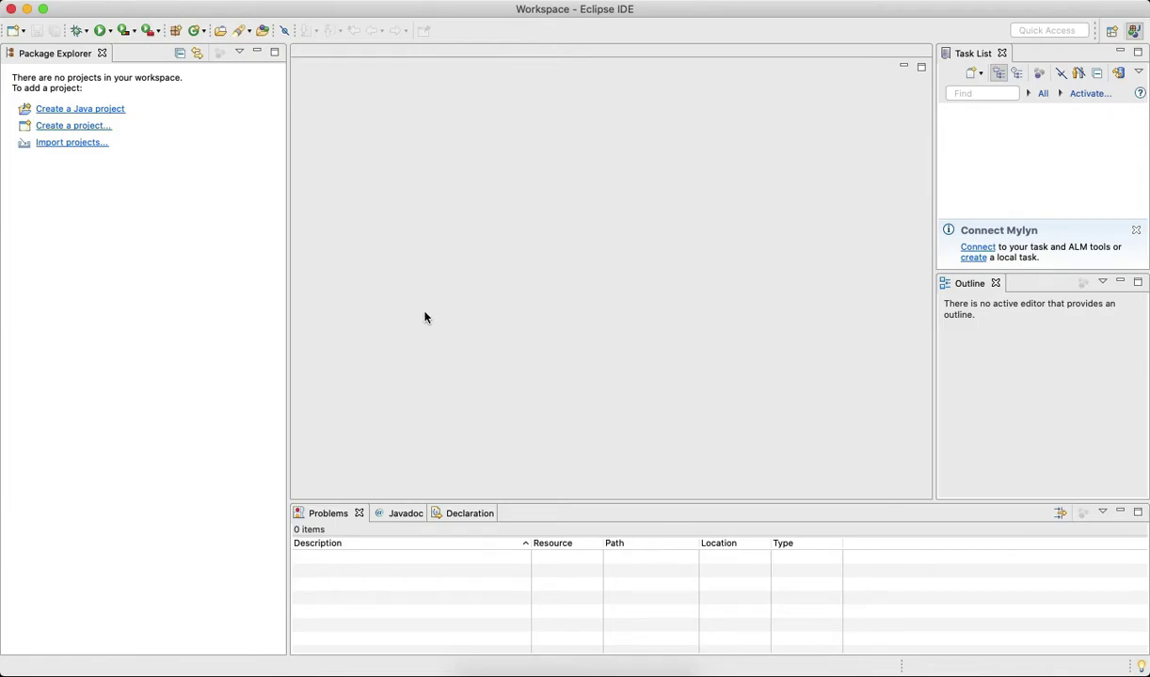
Create a Java project named test in the default location with the default JRE and layout settings
left_click(101, 111)
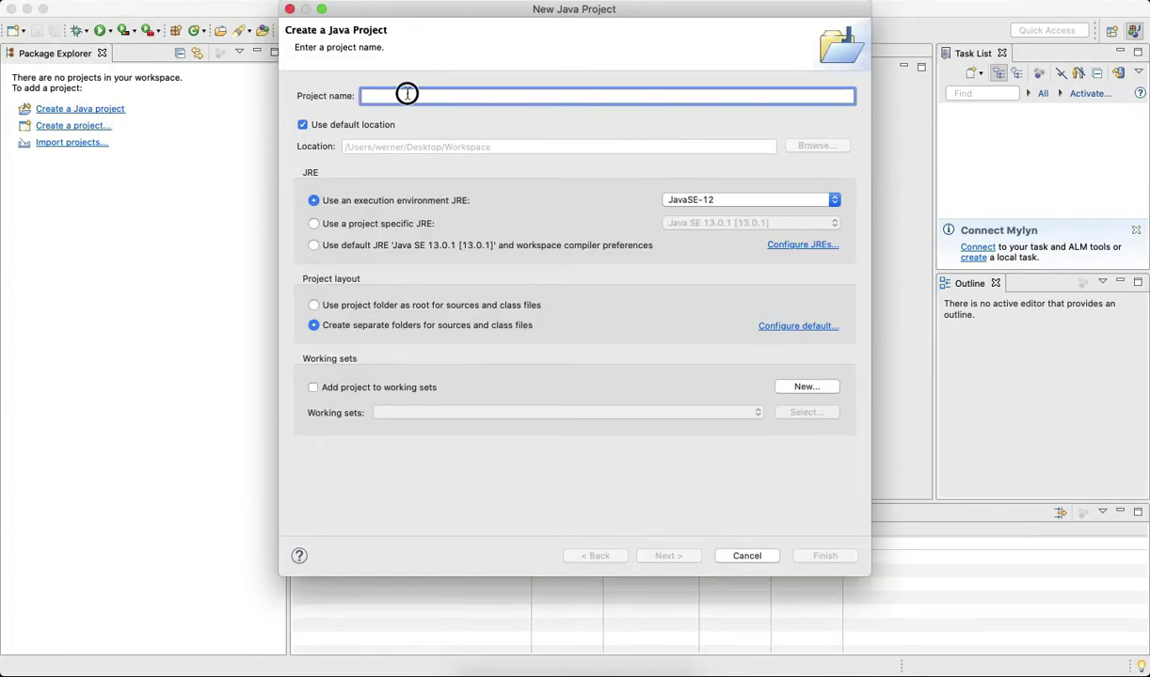
type("test")
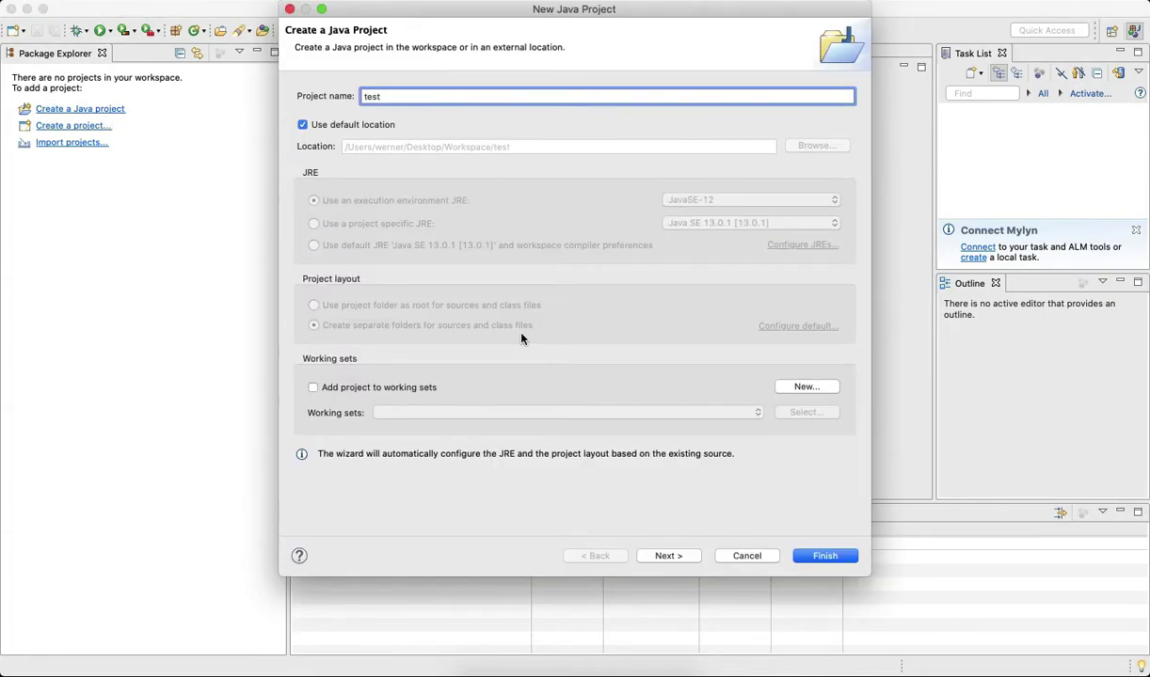
left_click(820, 556)
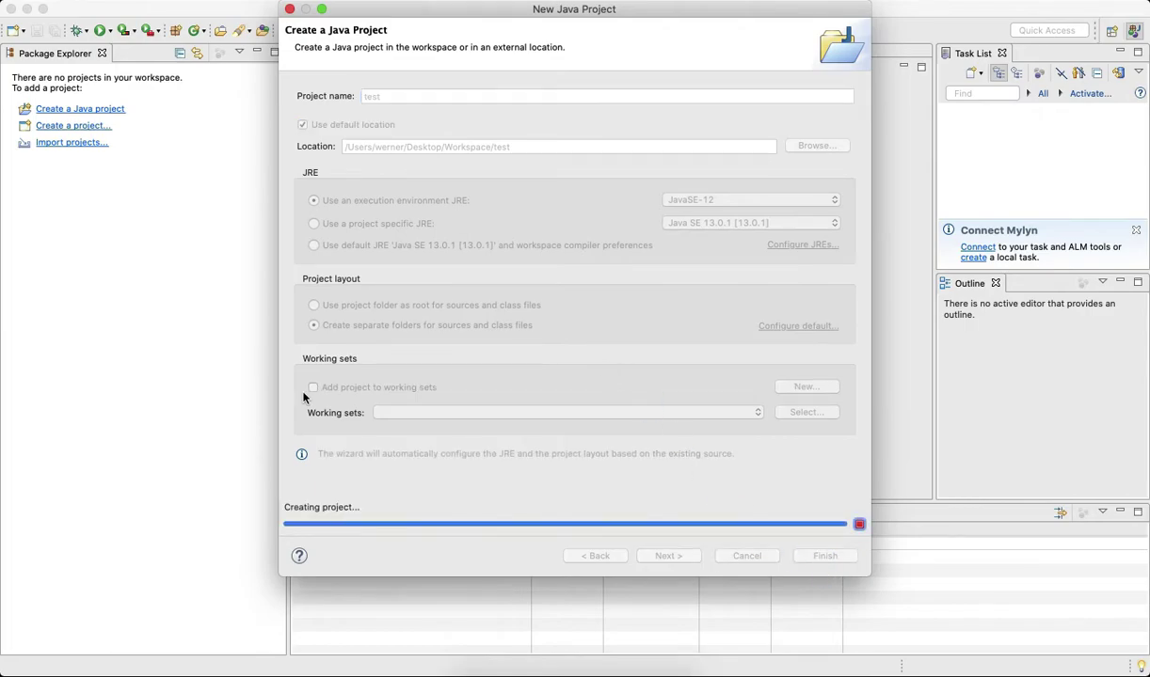
left_click(649, 365)
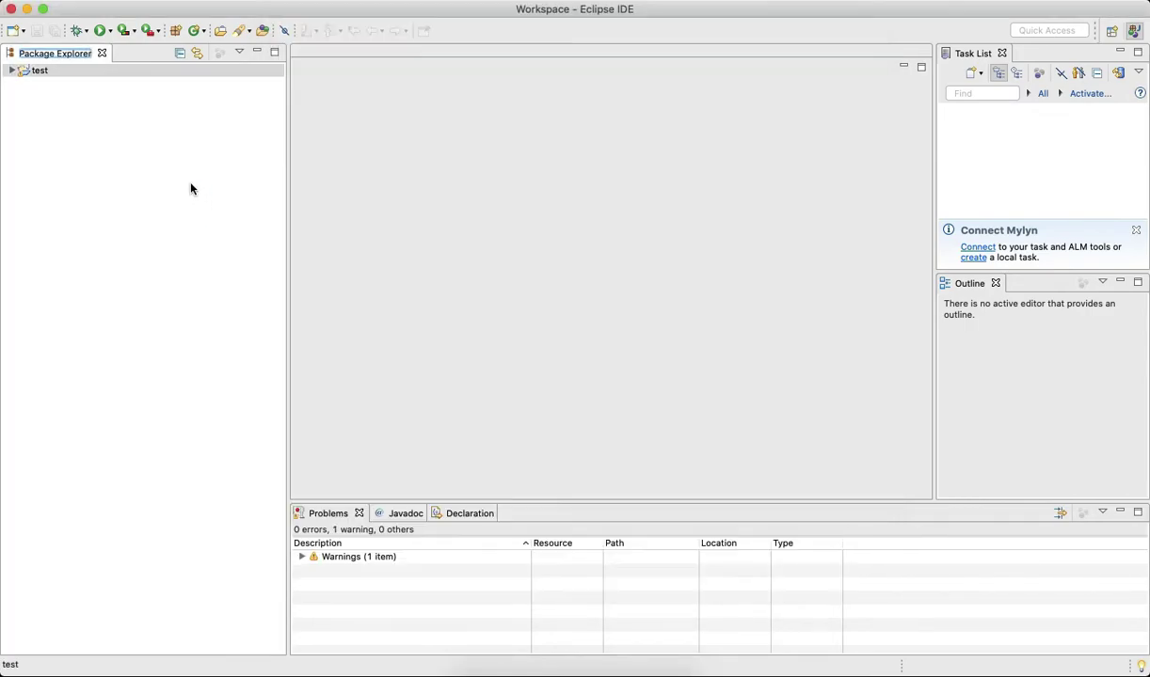
Check the src folder's full list of New wizards for a WindowBuilder category and close the wizard
left_click(12, 71)
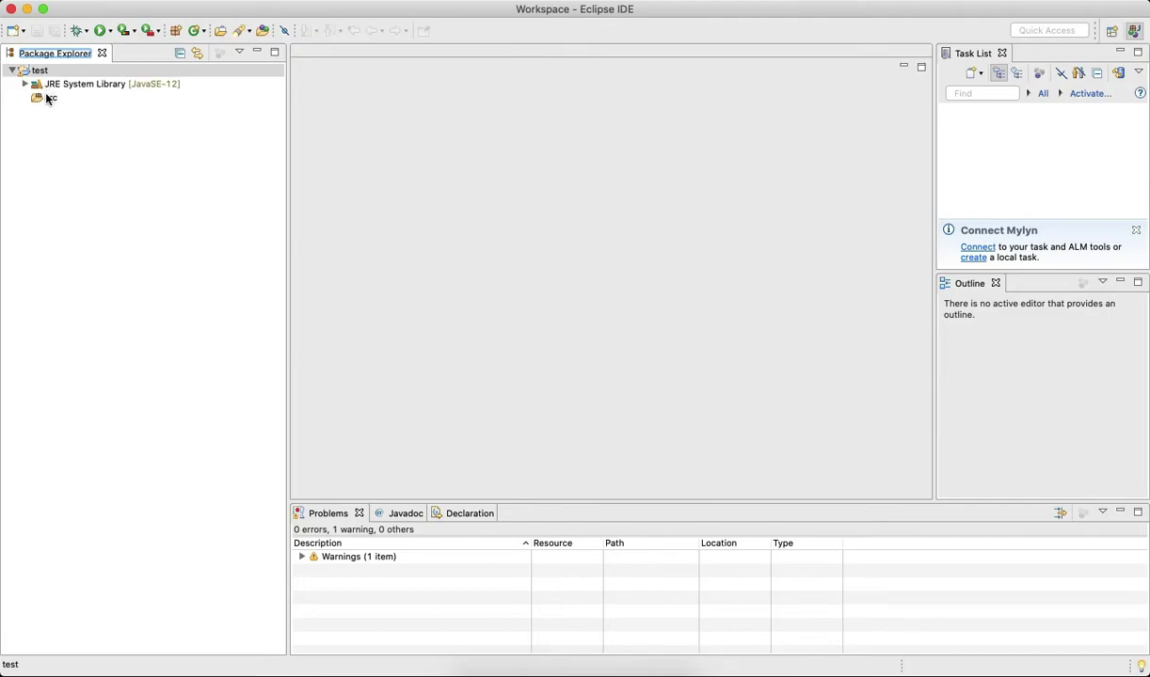
left_click(47, 98)
right_click(51, 98)
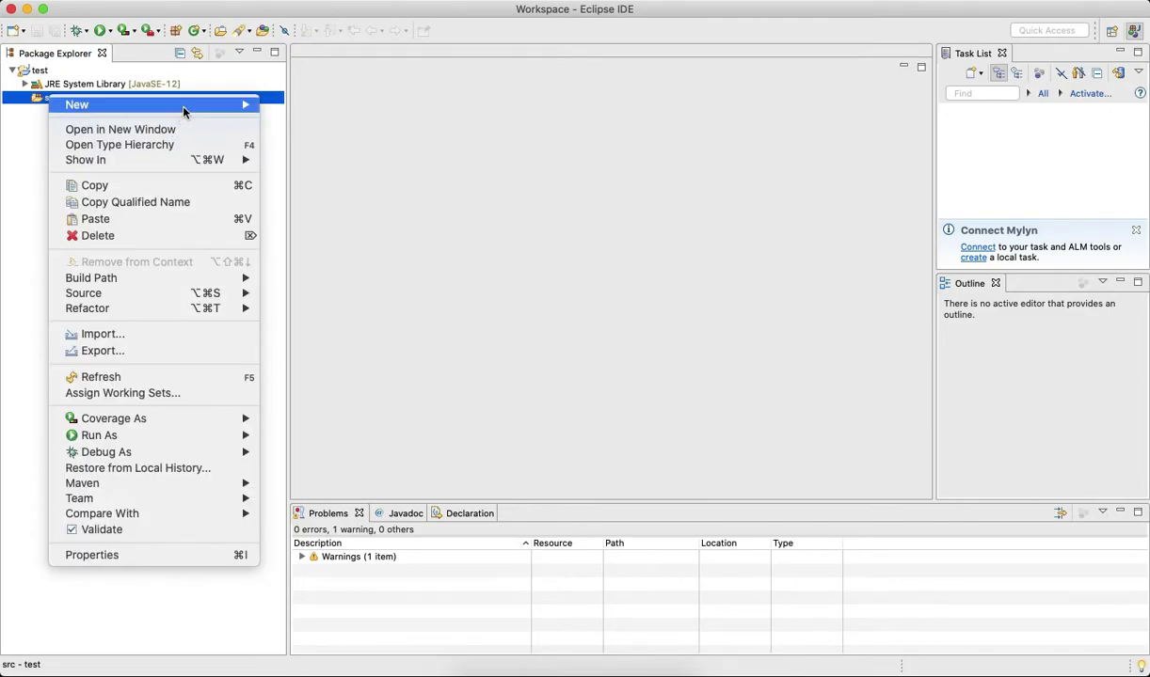
mouse_move(182, 111)
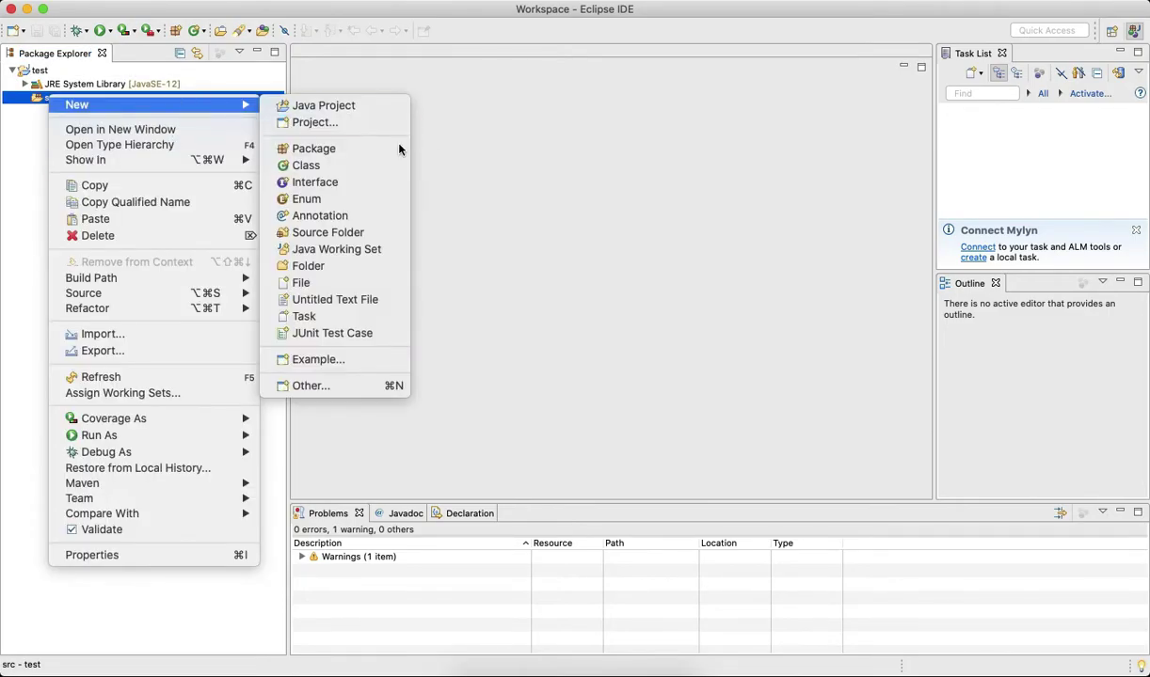
left_click(297, 387)
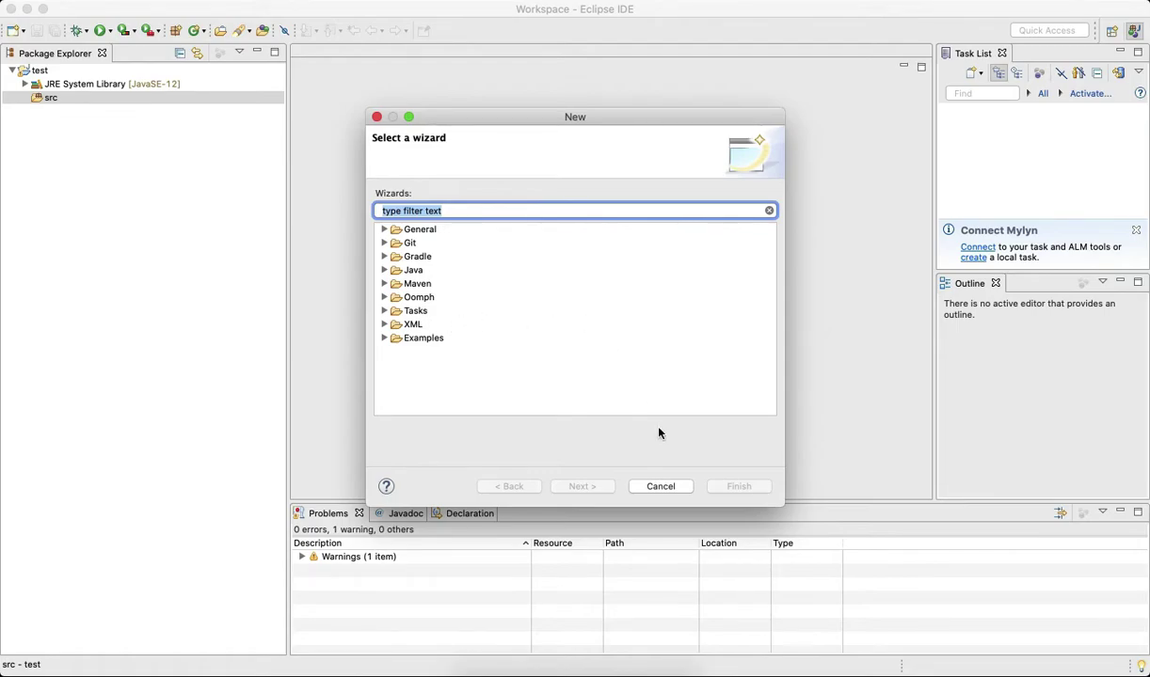
left_click(661, 486)
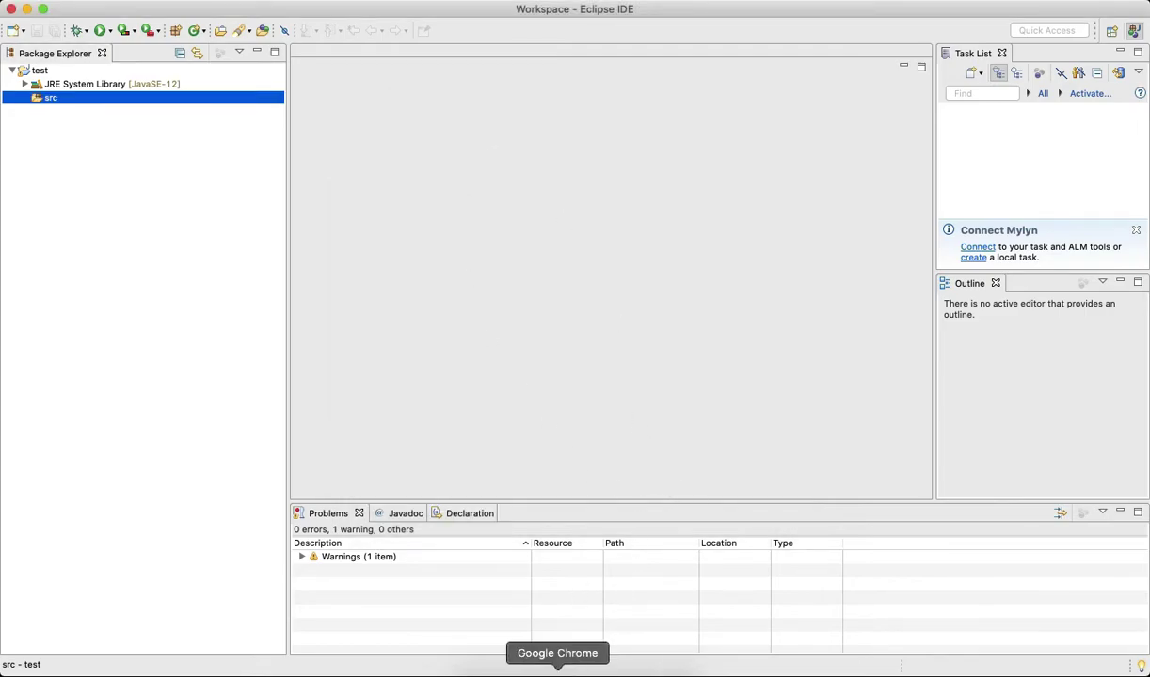
Switch to Chrome and download the zipped update site of WindowBuilder 1.9.2 (Permanent) from the Eclipse website
left_click(564, 671)
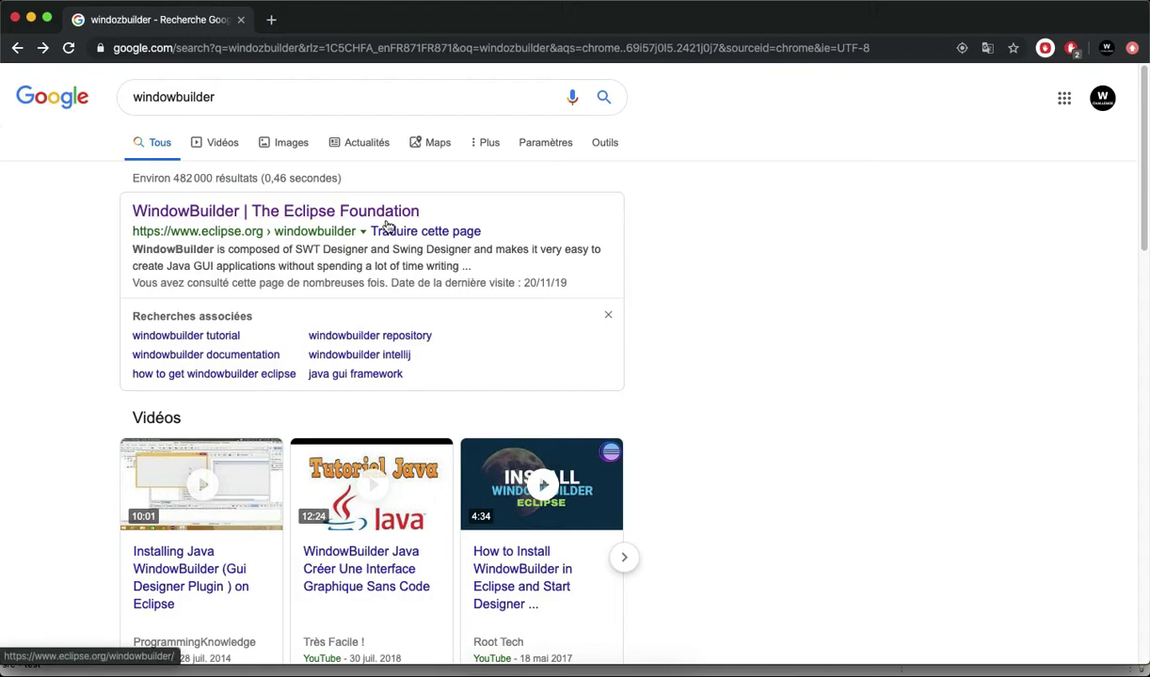
left_click(256, 210)
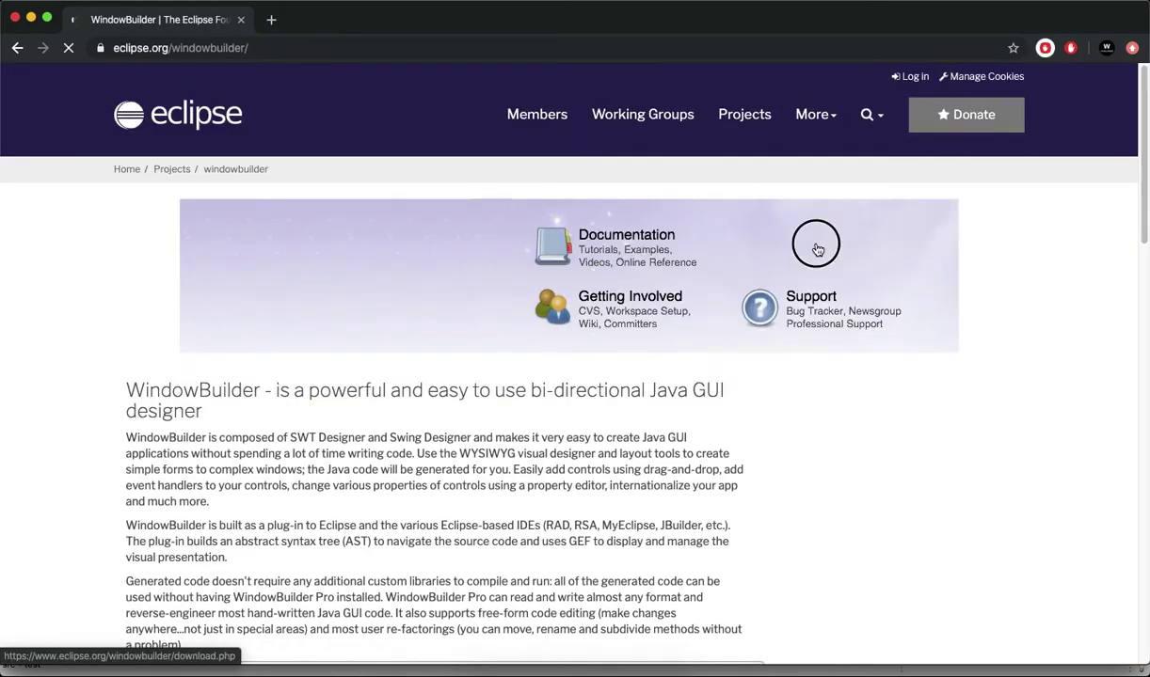
left_click(816, 250)
scroll(508, 331, "down", 3)
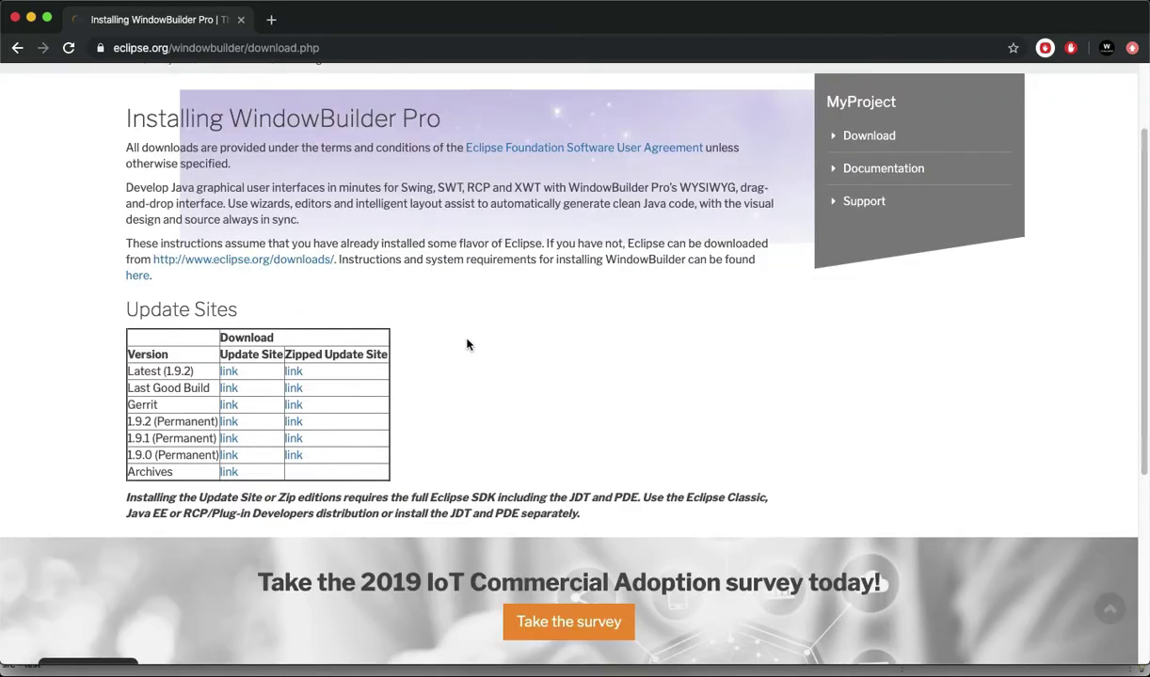
left_click(293, 424)
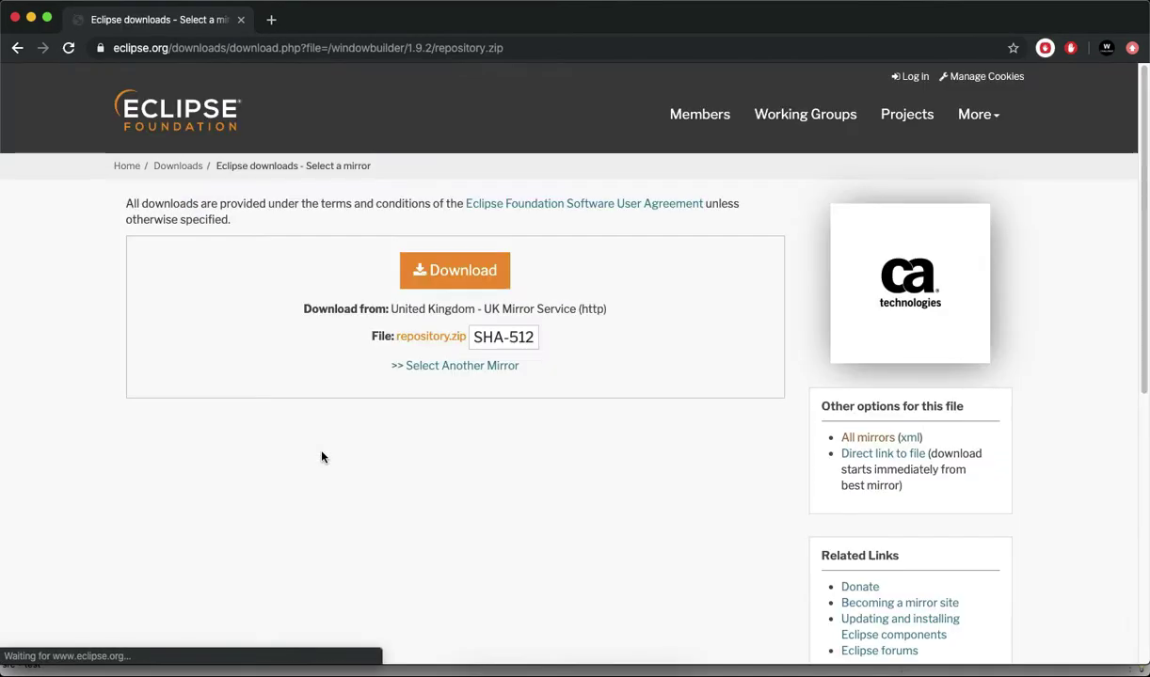
left_click(442, 272)
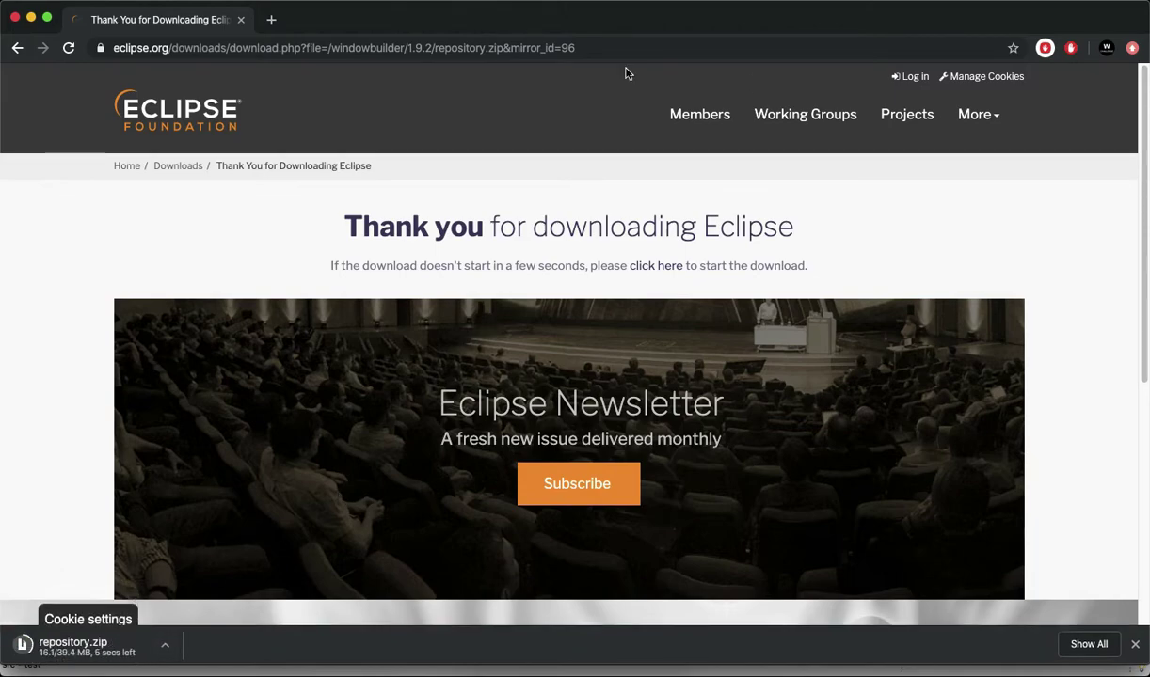
Uncover the desktop behind Chrome and Eclipse and open the Workspace folder
left_click(1092, 30)
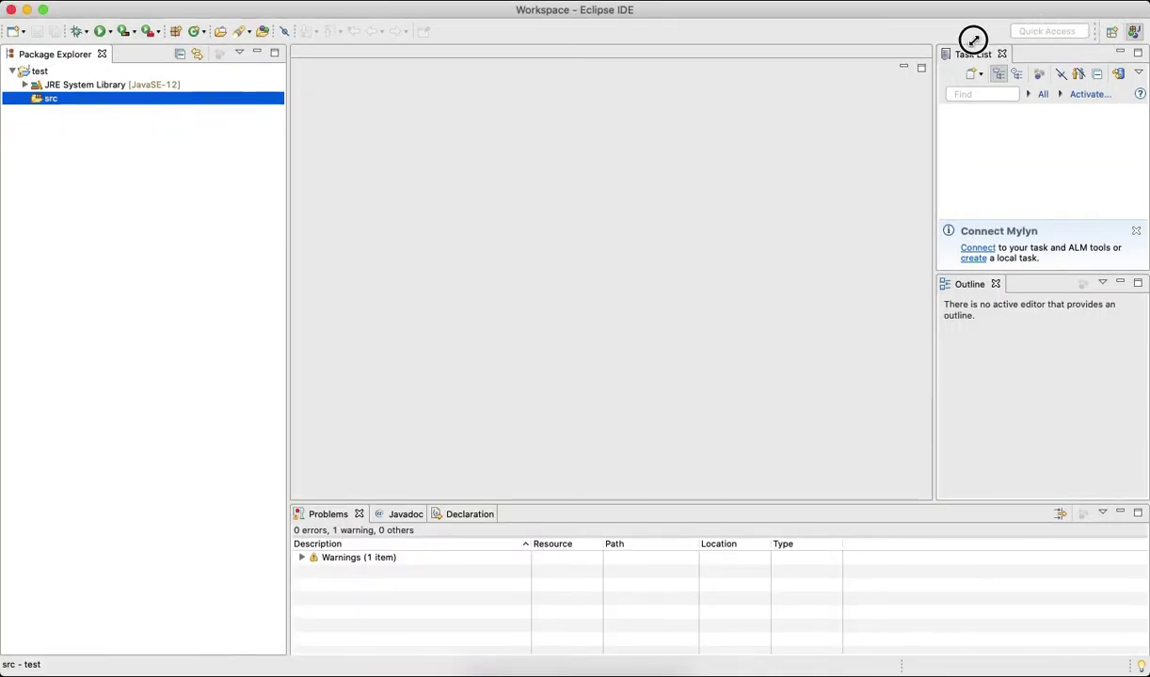
key("ctrl+super+f")
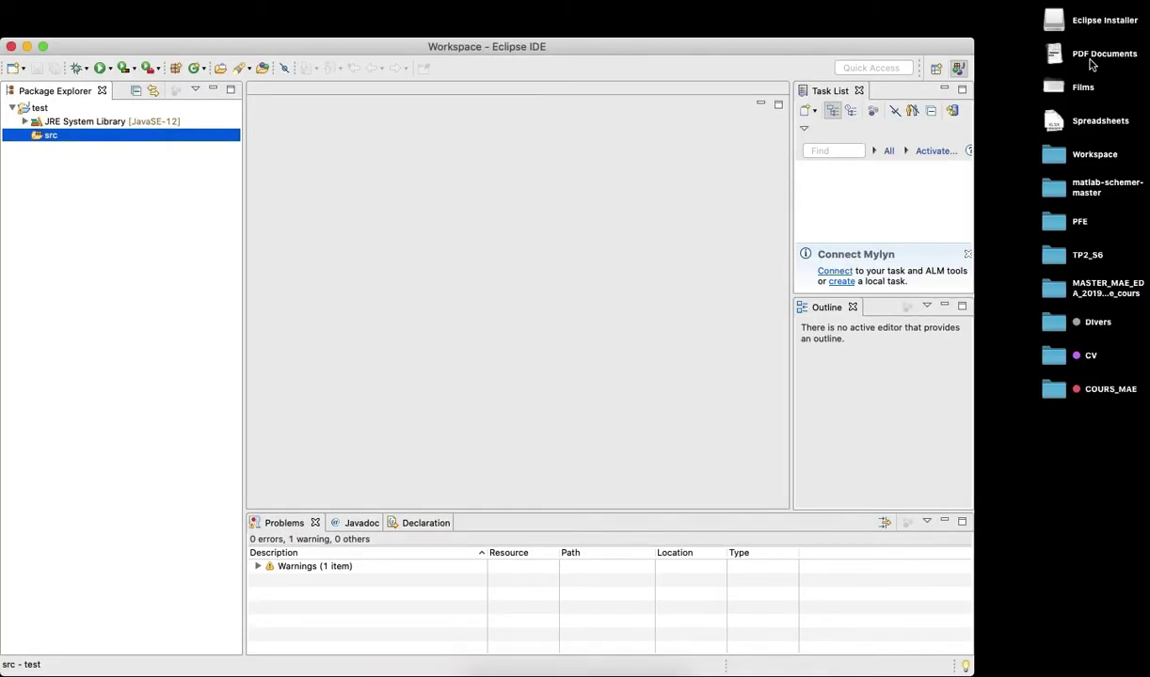
left_click(1059, 154)
double_click(1058, 155)
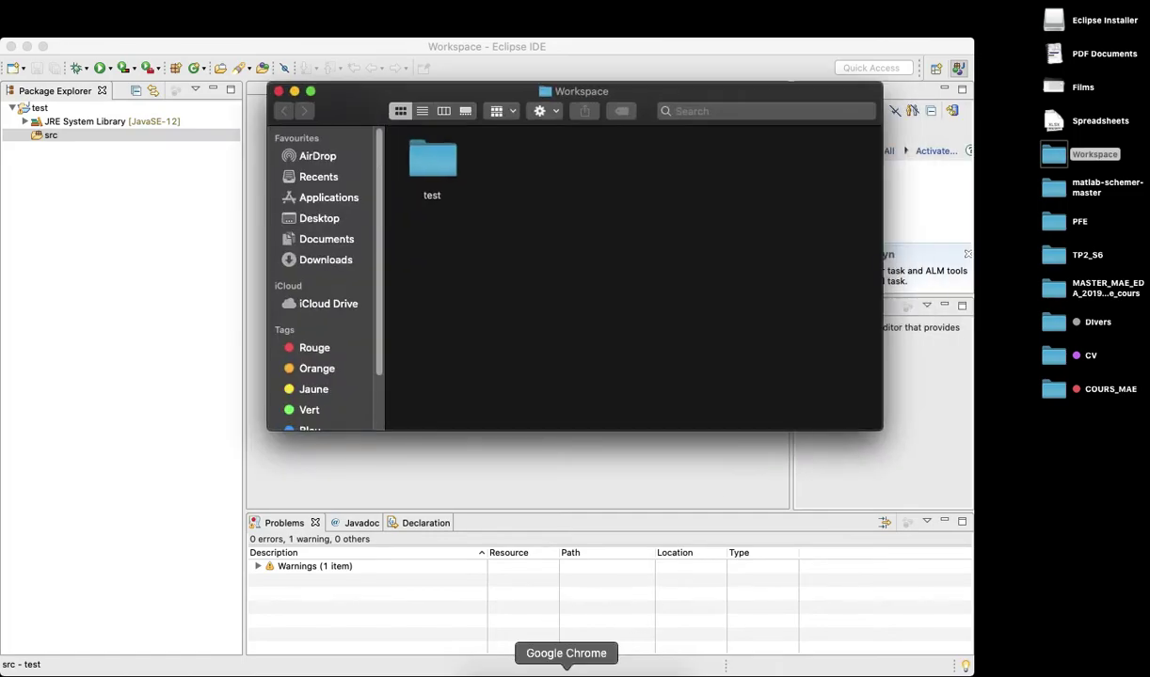
Shrink the Chrome window, move the downloaded repository.zip into the Workspace folder and extract it there
left_click(566, 671)
left_click_drag(923, 71, 447, 194)
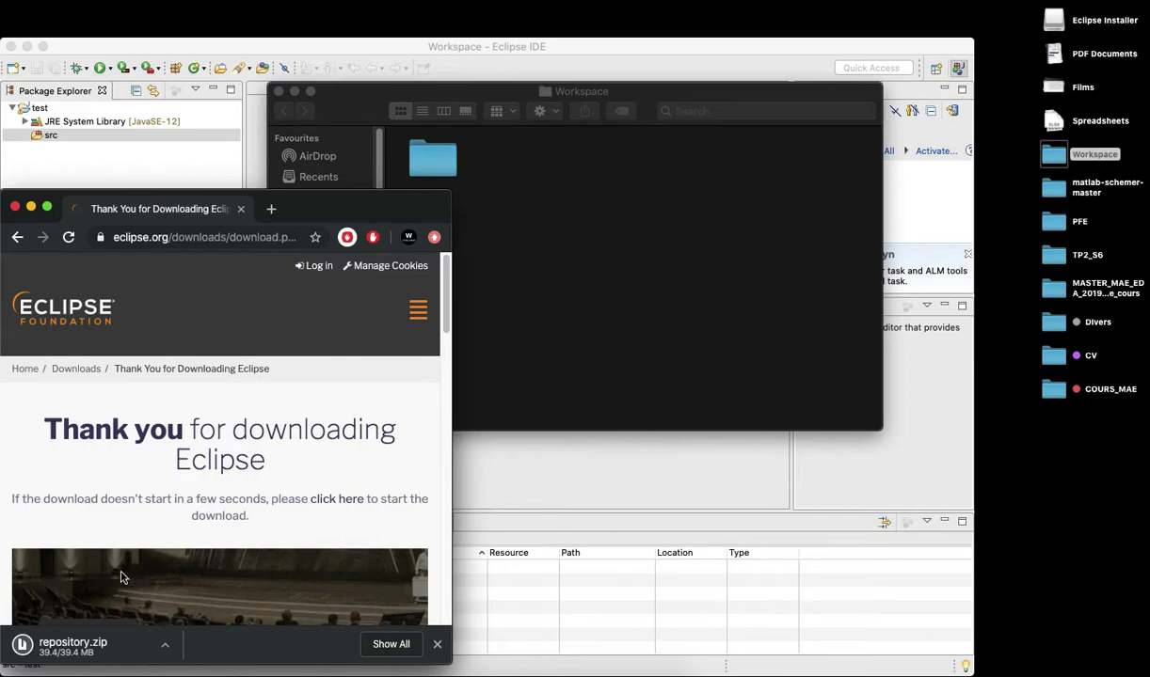
left_click_drag(61, 655, 543, 224)
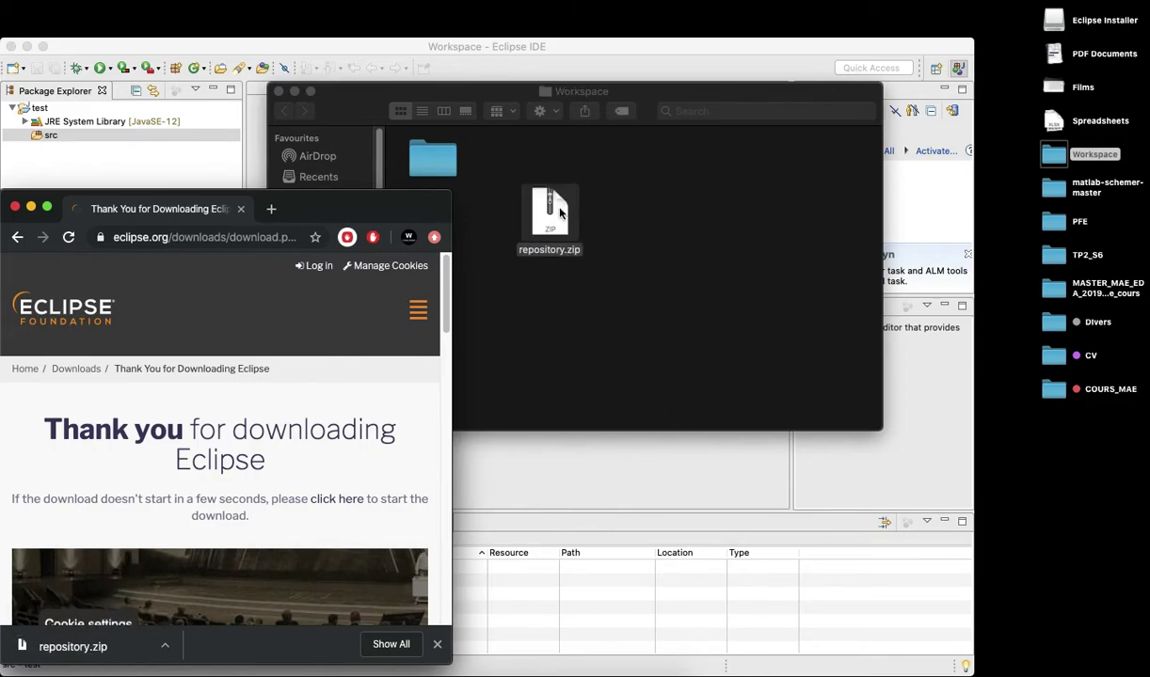
double_click(546, 221)
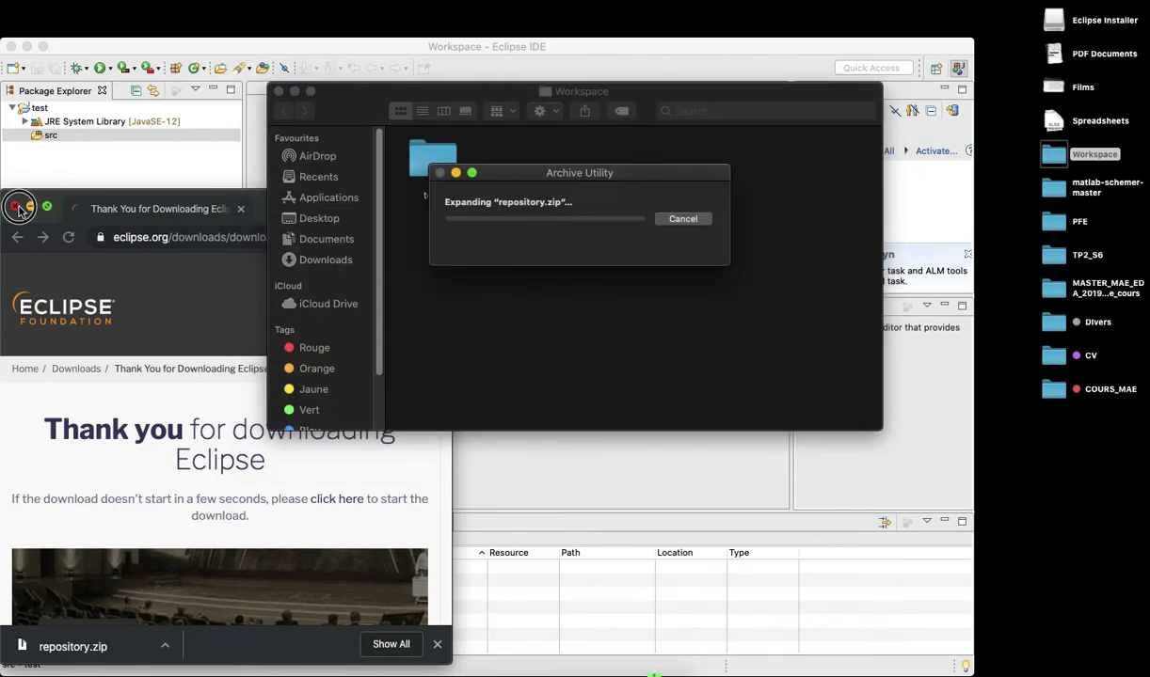
Close the Chrome window and the Workspace folder window, and enlarge the Eclipse window to fill the screen
left_click(19, 207)
left_click_drag(541, 224, 514, 186)
left_click(504, 306)
left_click_drag(452, 261, 443, 258)
left_click(418, 204)
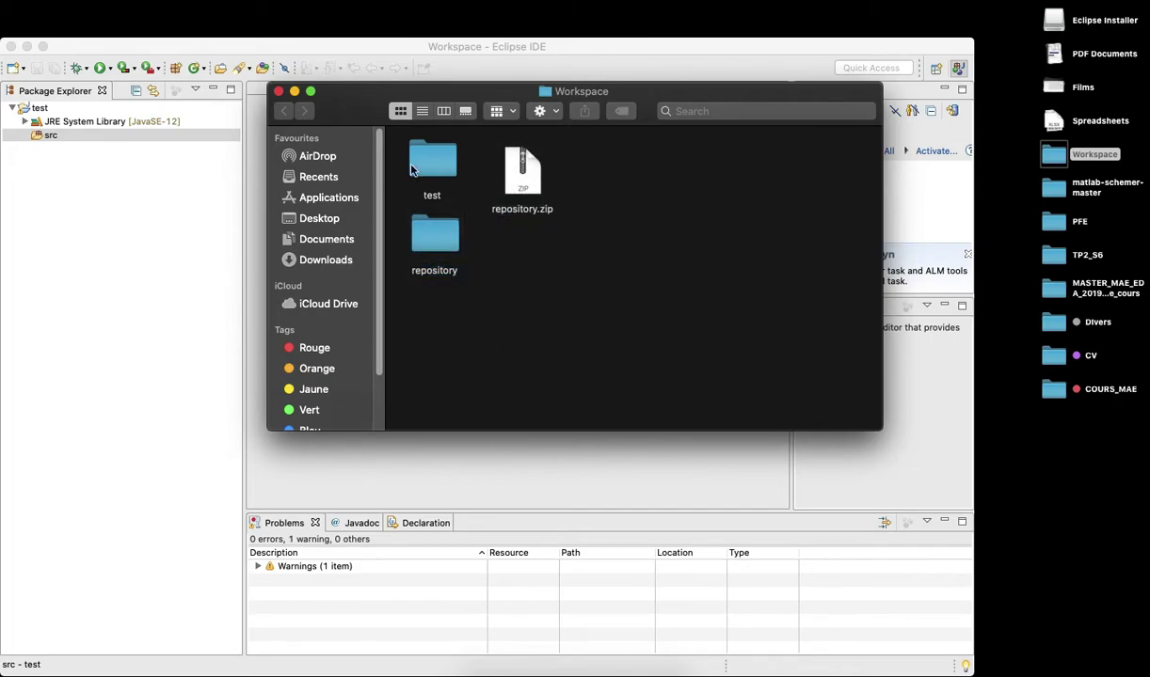
left_click(280, 91)
left_click(974, 36)
double_click(970, 43)
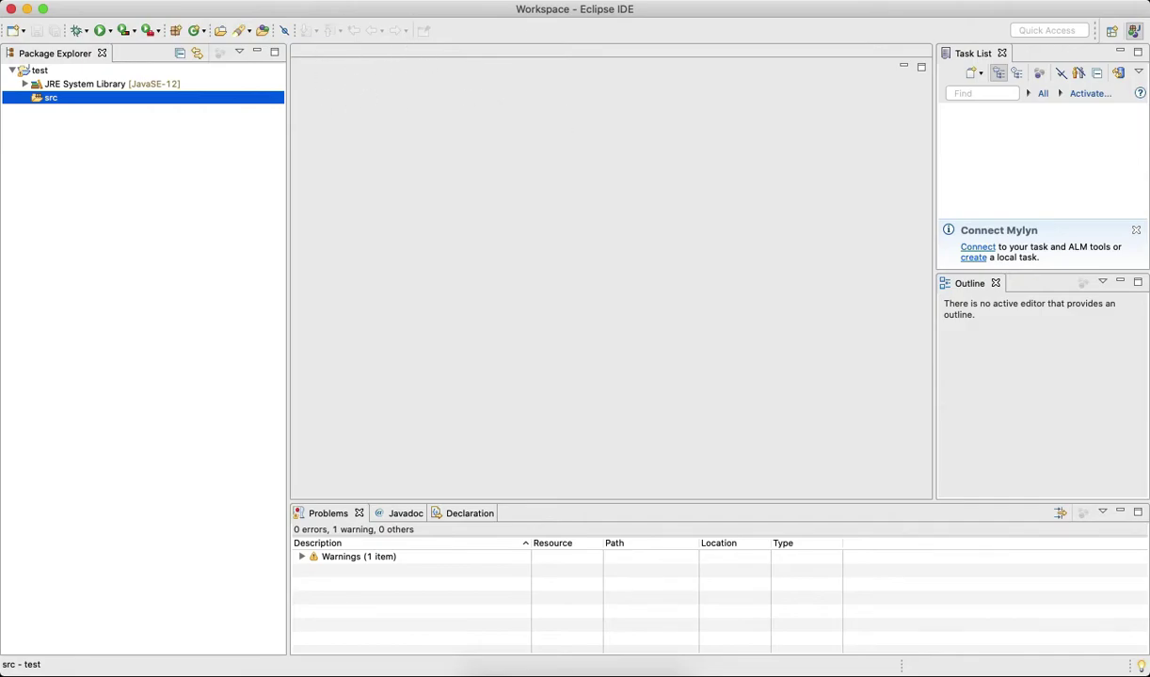
Open Eclipse's Install New Software wizard
left_click(555, 2)
left_click(603, 35)
left_click(556, 2)
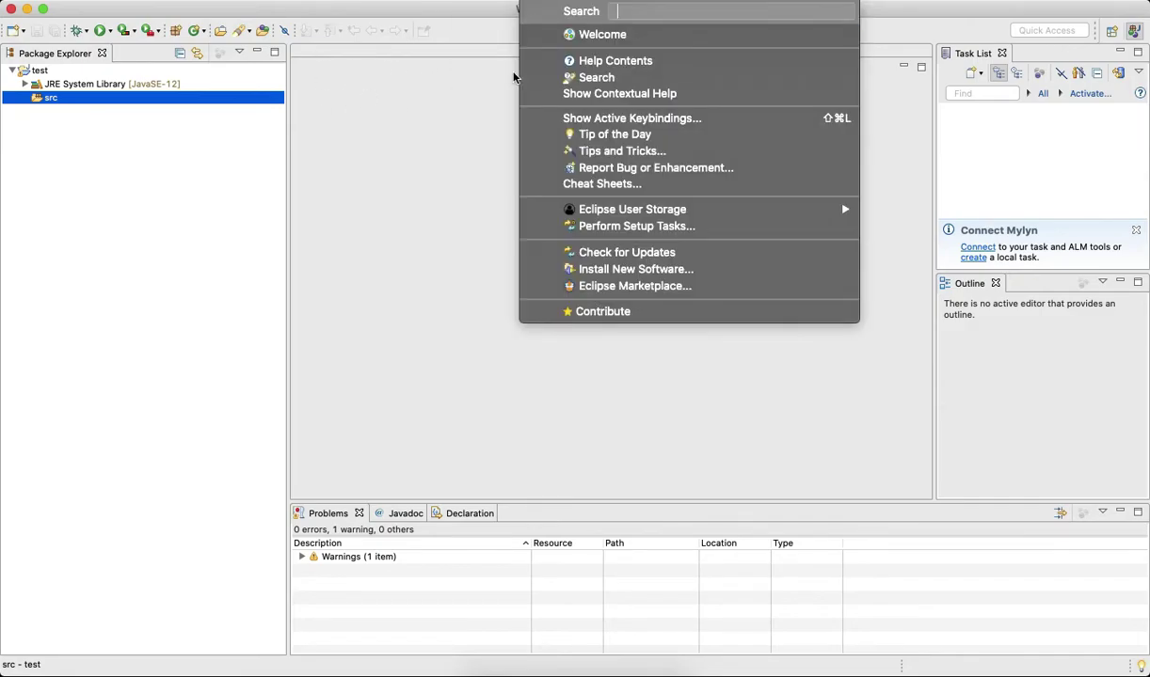
left_click(548, 2)
left_click(549, 2)
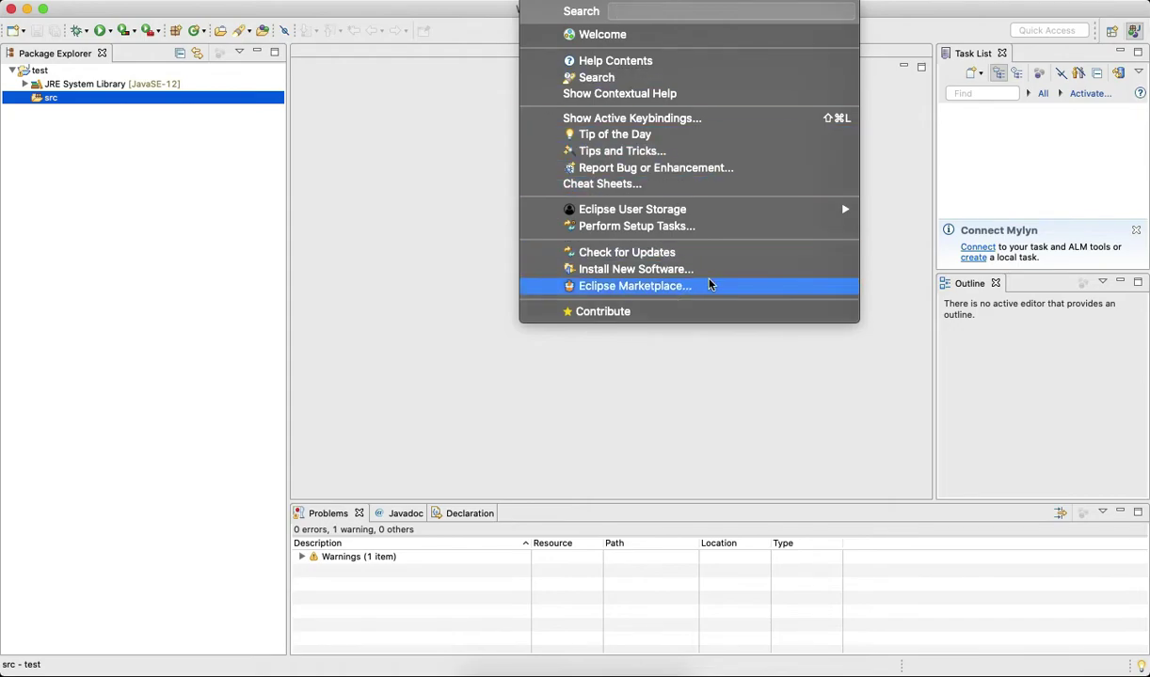
left_click(652, 270)
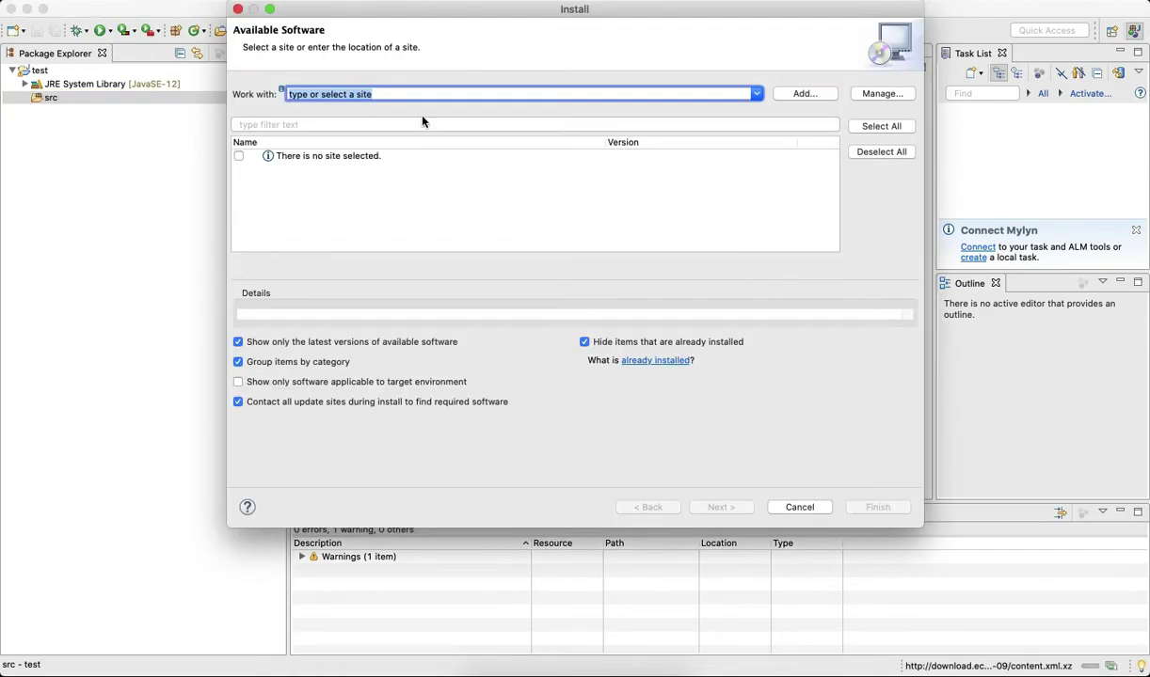
Add the extracted repository folder in Desktop/Workspace as a local software site, leaving its name empty
left_click(802, 96)
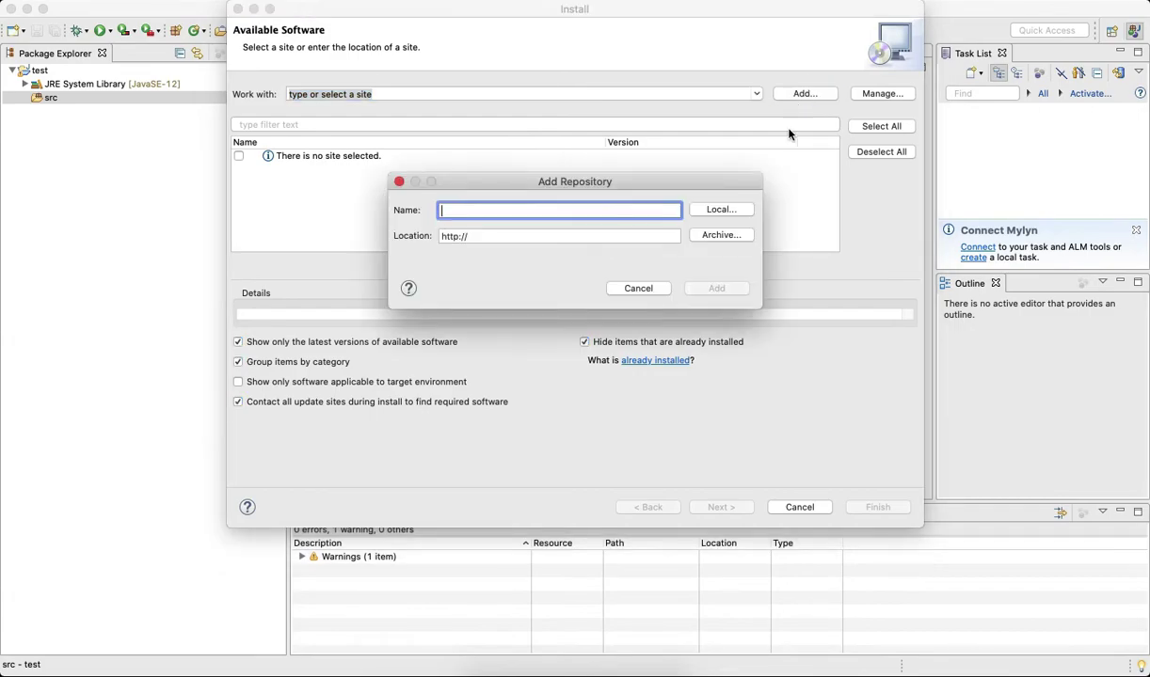
left_click(702, 213)
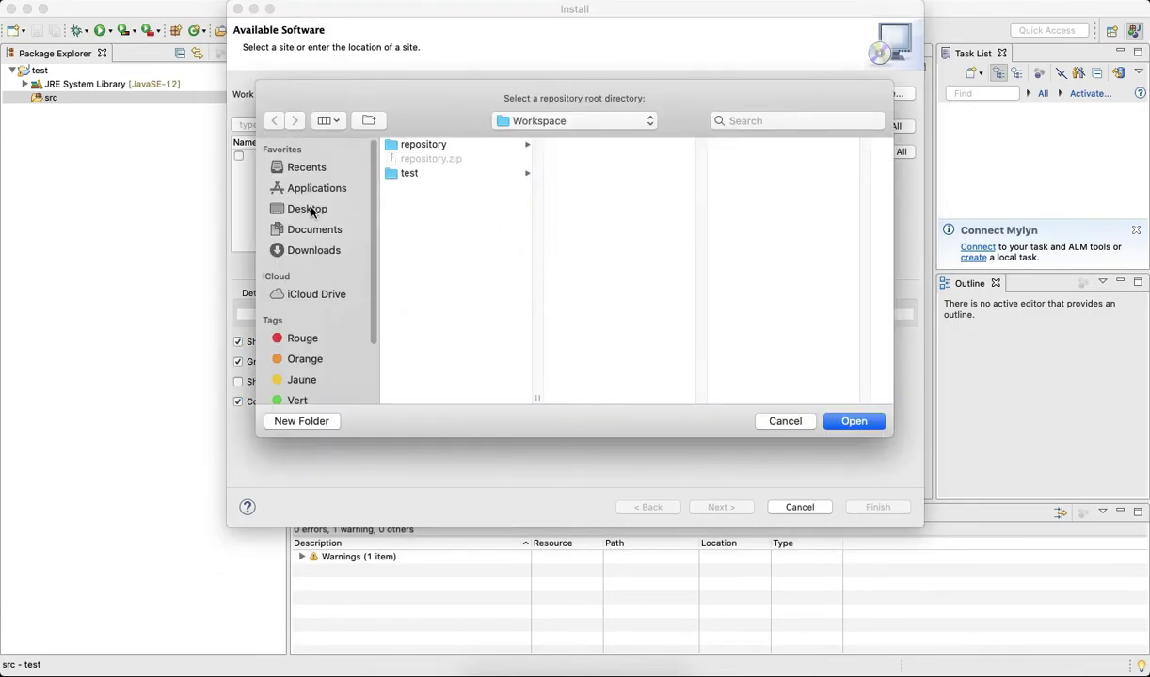
left_click(313, 208)
scroll(457, 208, "down", 5)
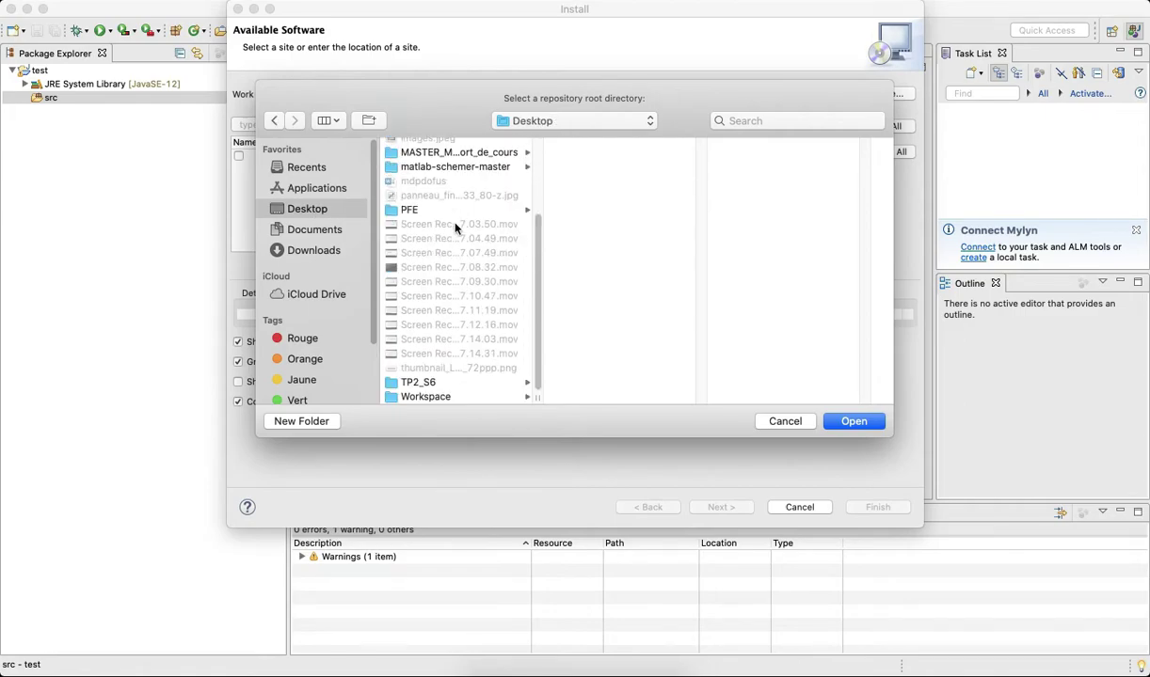
left_click(425, 397)
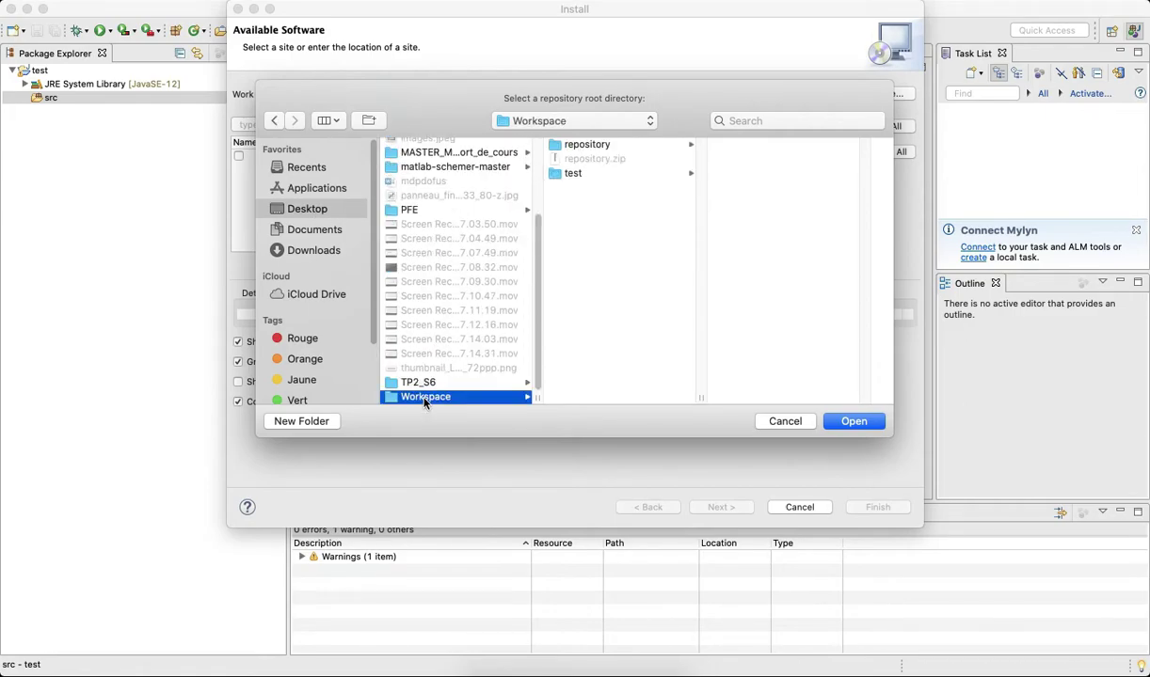
left_click(588, 145)
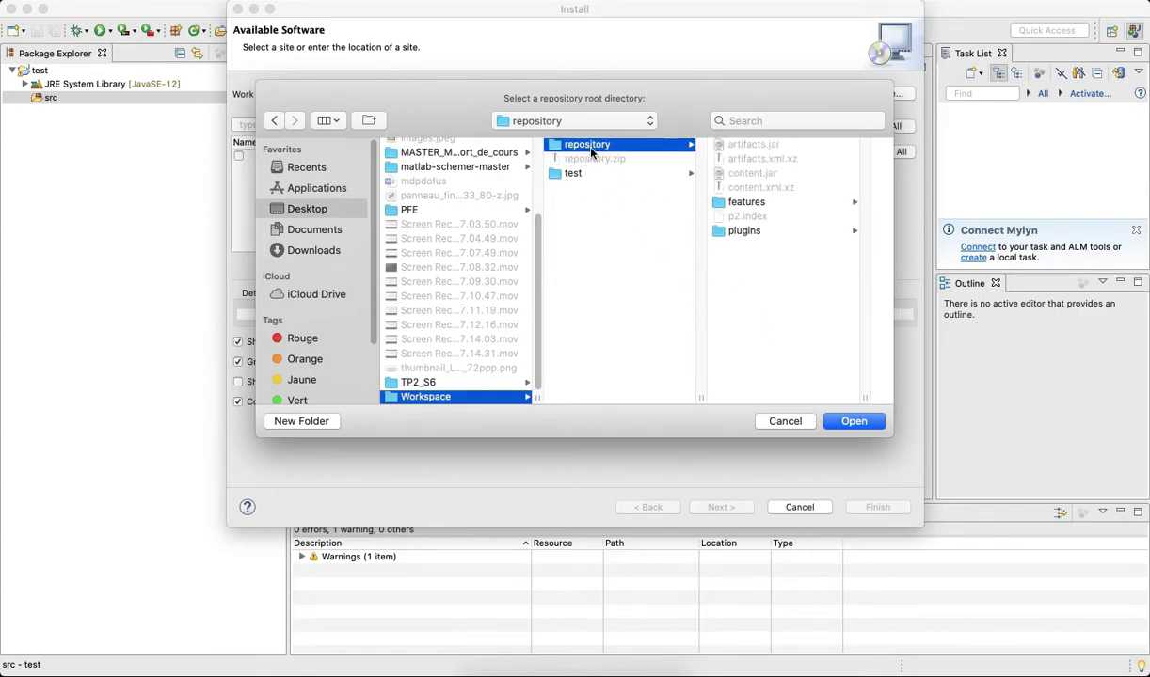
left_click(849, 423)
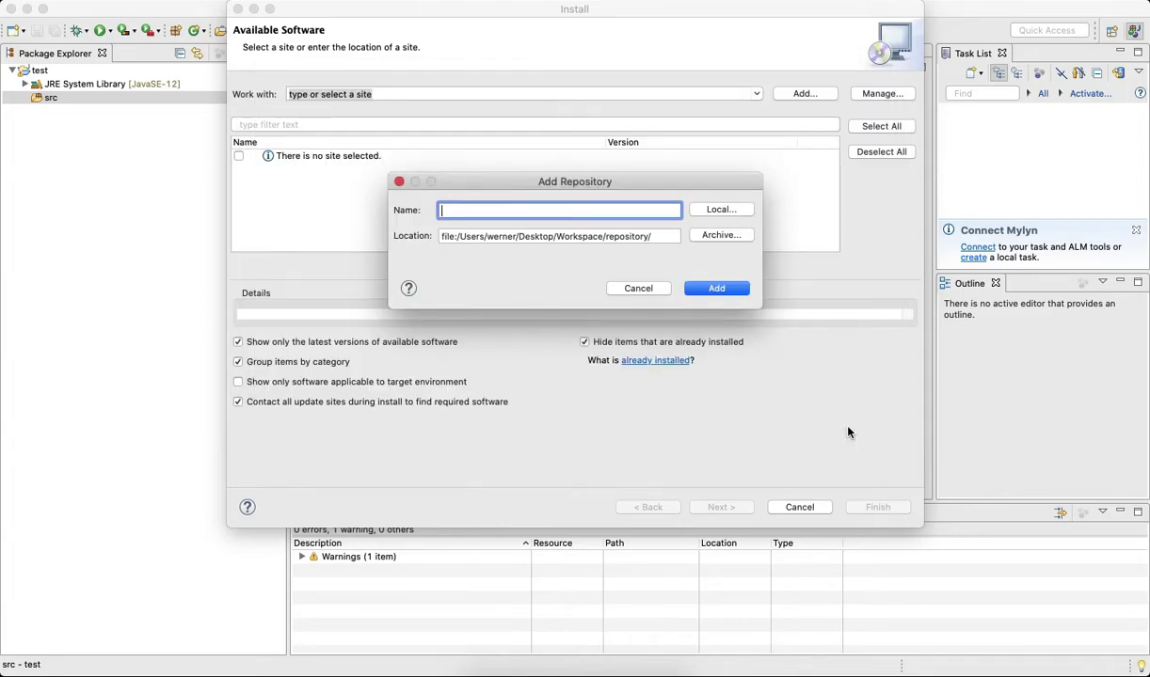
left_click(712, 291)
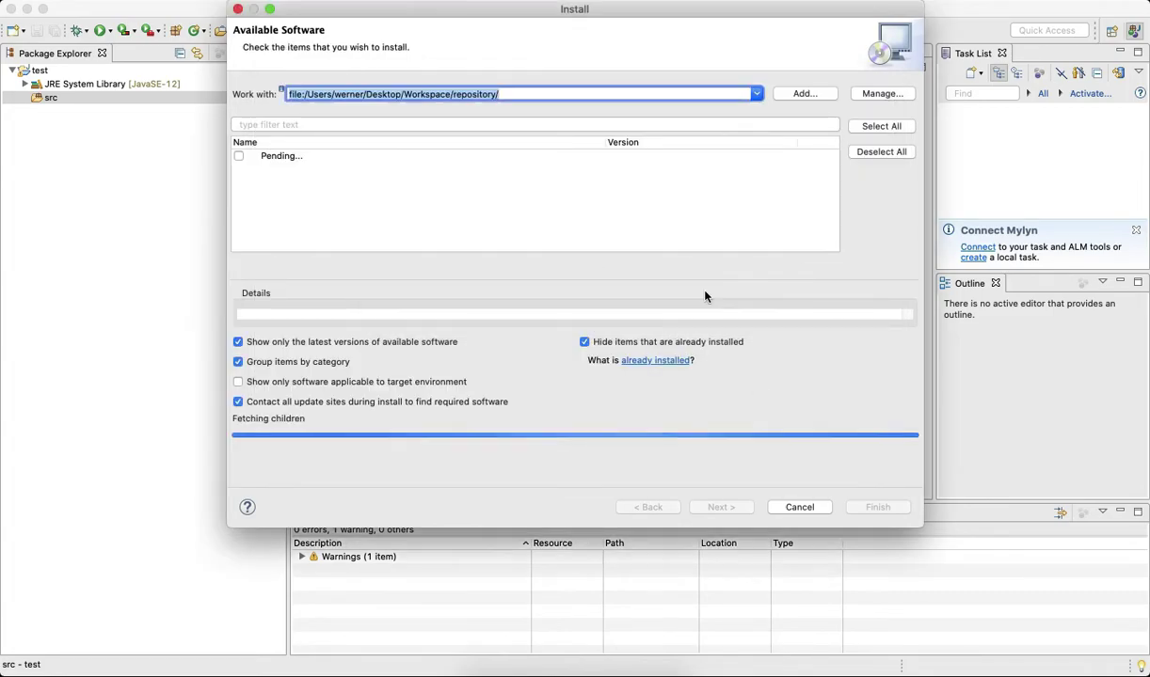
Select WindowBuilder and WindowBuilder XWT Support for installation and proceed past the install details to the license review
left_click(239, 156)
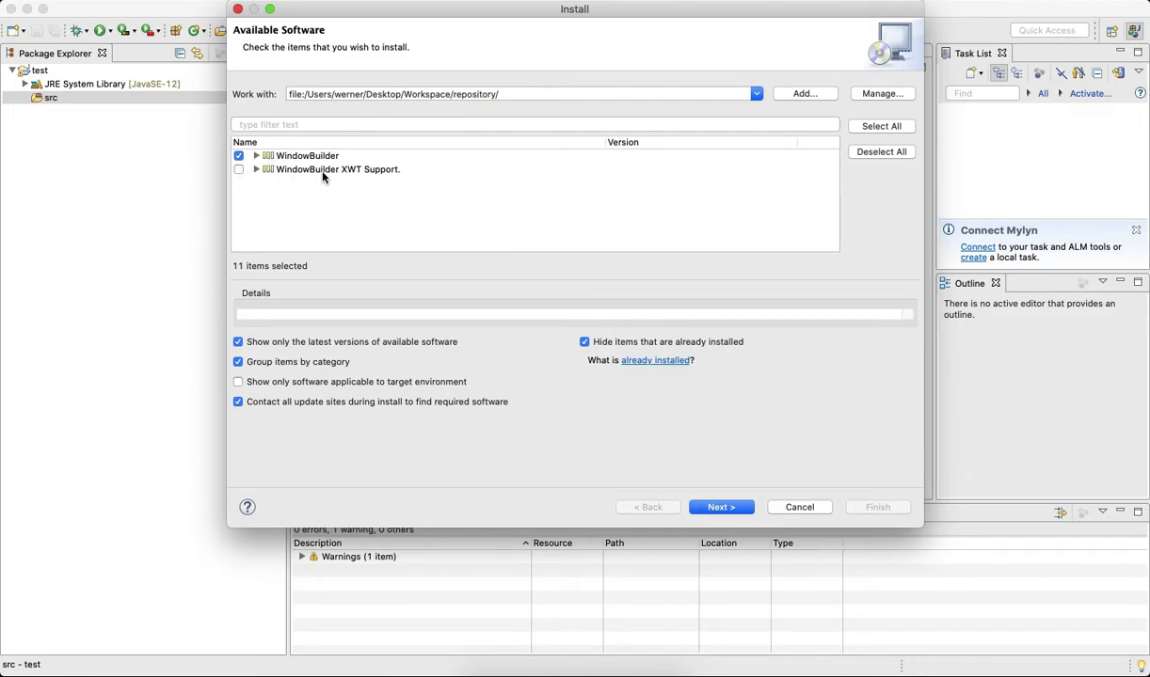
left_click(238, 170)
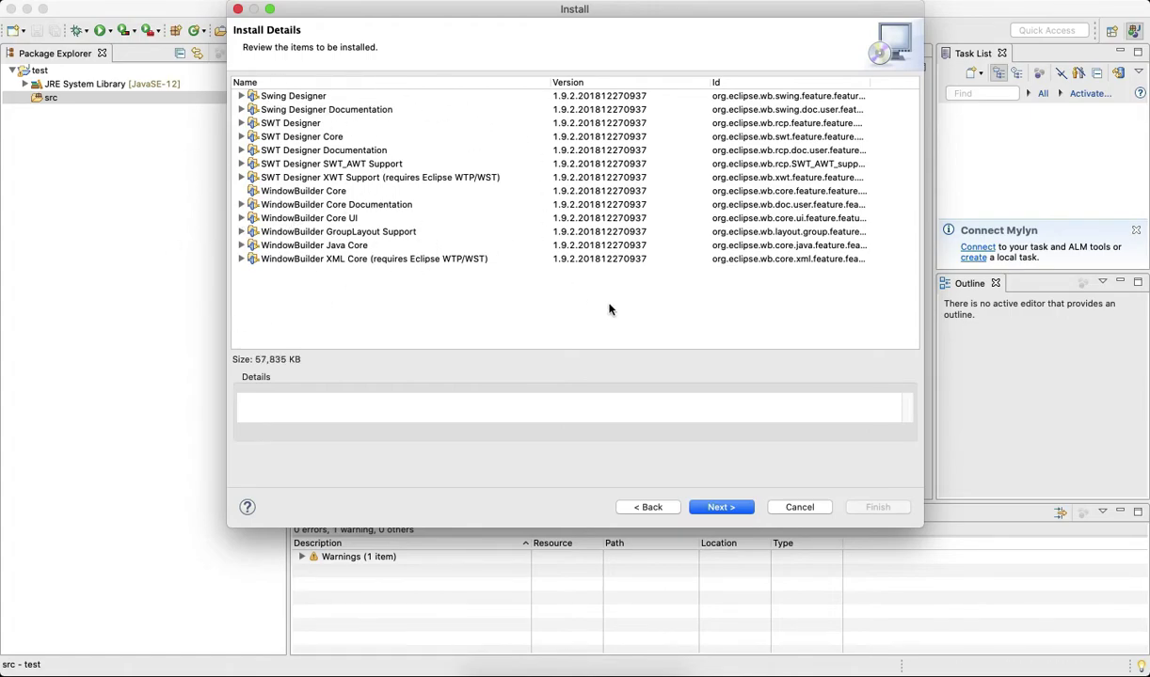
left_click(721, 507)
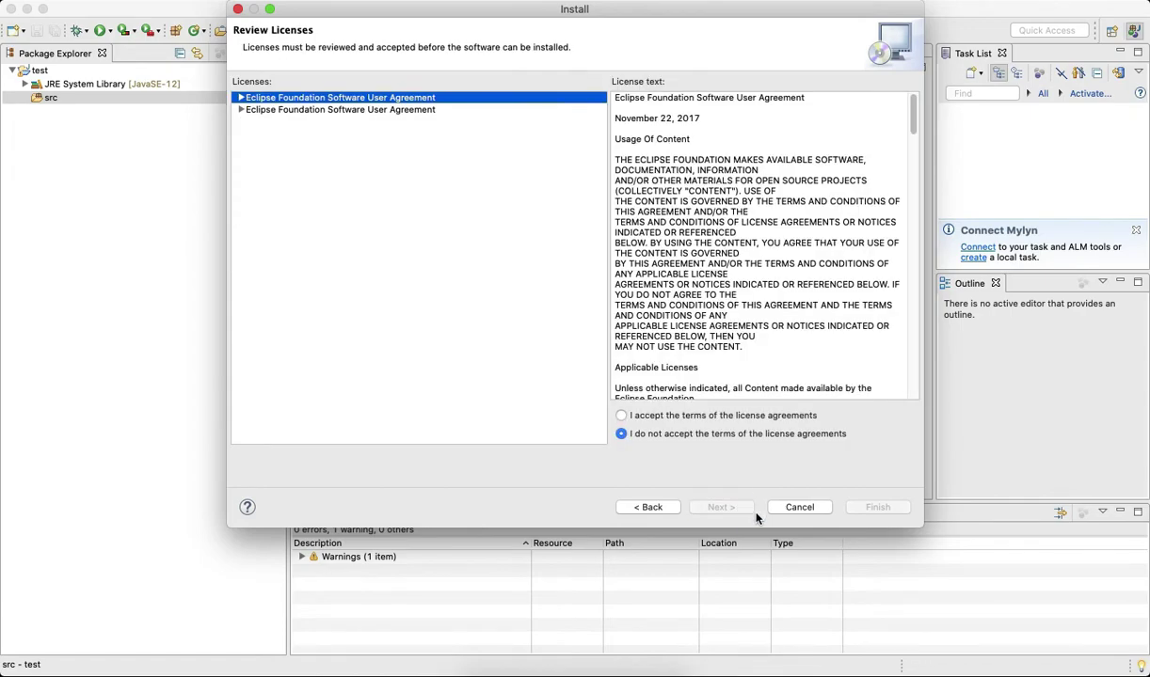
Accept the license agreements, run the installation and restart Eclipse to apply the changes
left_click(623, 415)
left_click(861, 509)
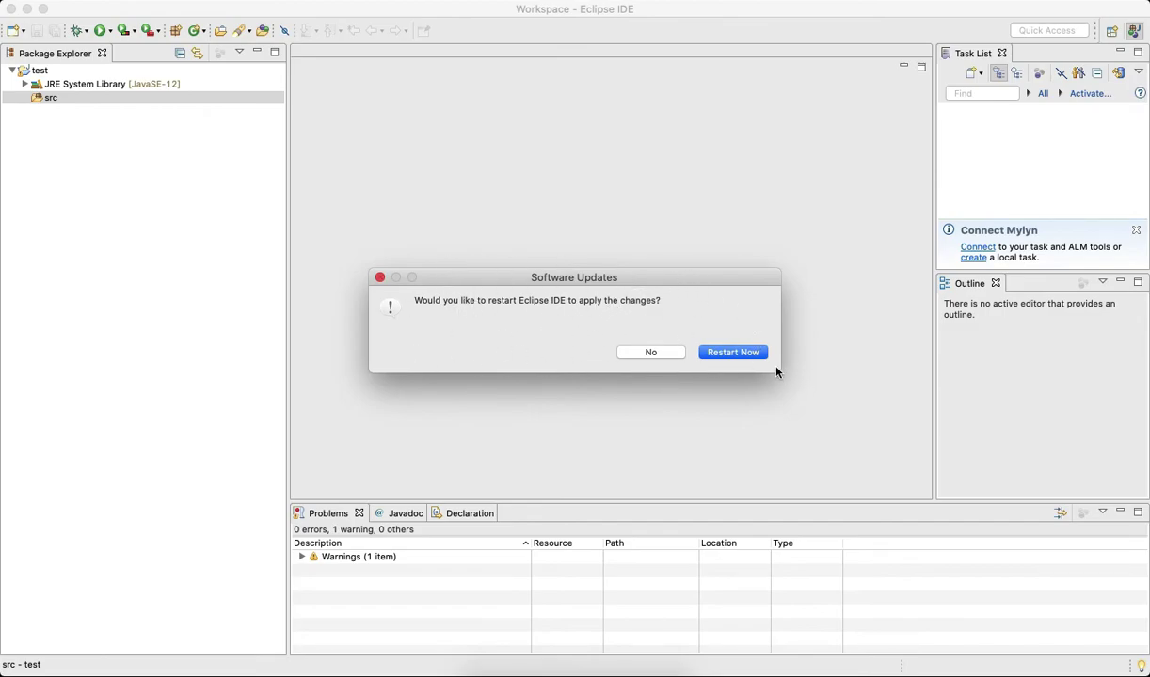
left_click(751, 353)
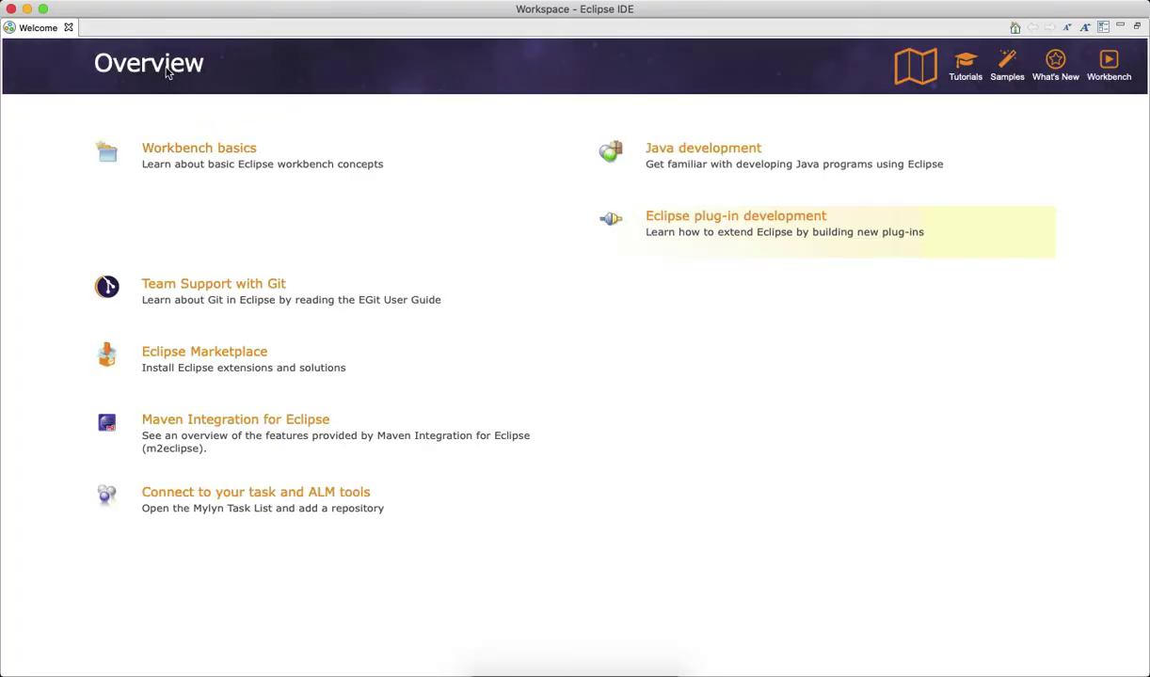
Close the Welcome page, expand the test project and select its src folder
left_click(83, 28)
left_click(41, 71)
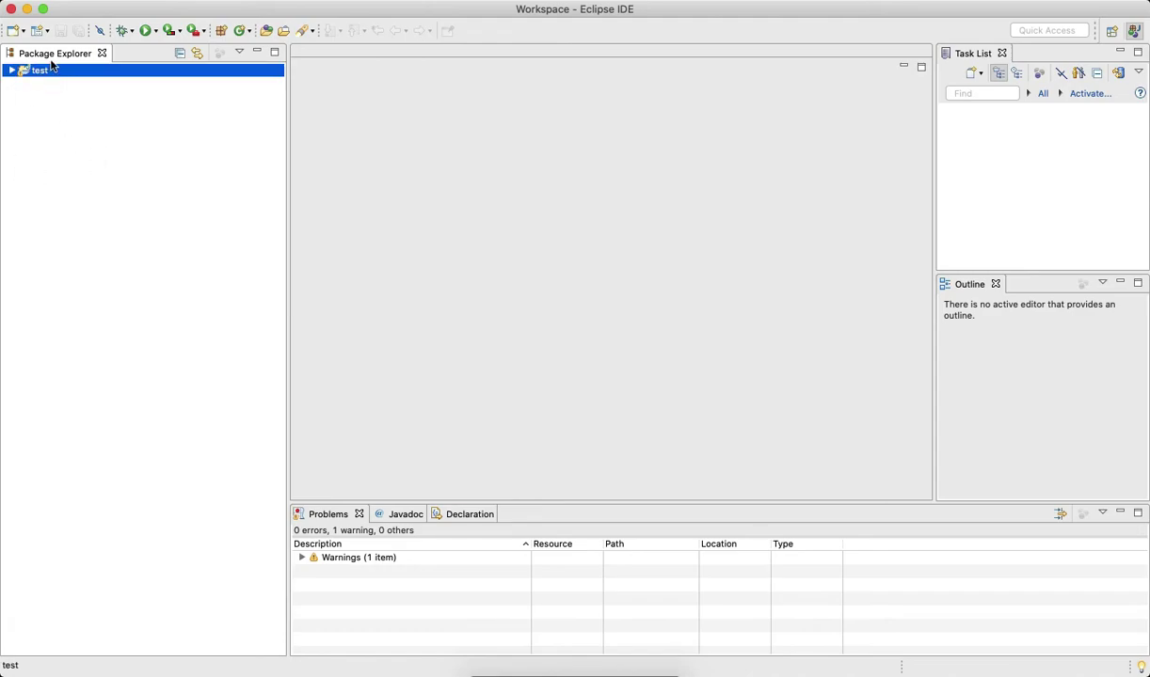
left_click(12, 70)
left_click(44, 103)
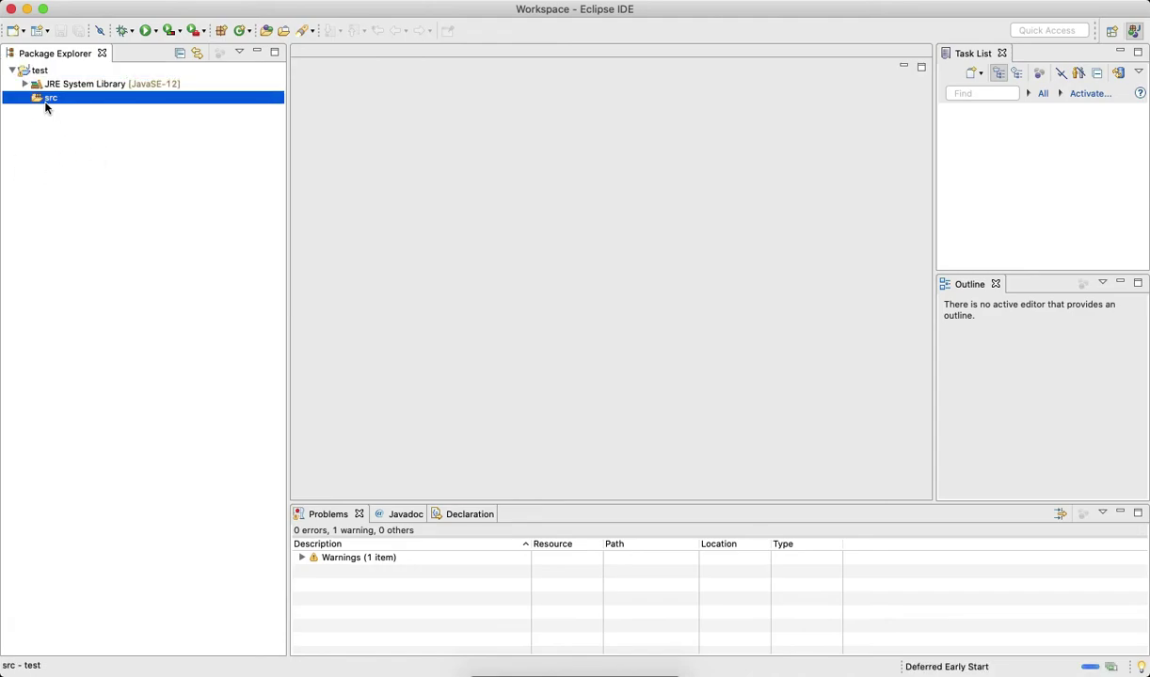
Open the full list of New wizards for the src folder and expand WindowBuilder's Swing Designer category
right_click(46, 108)
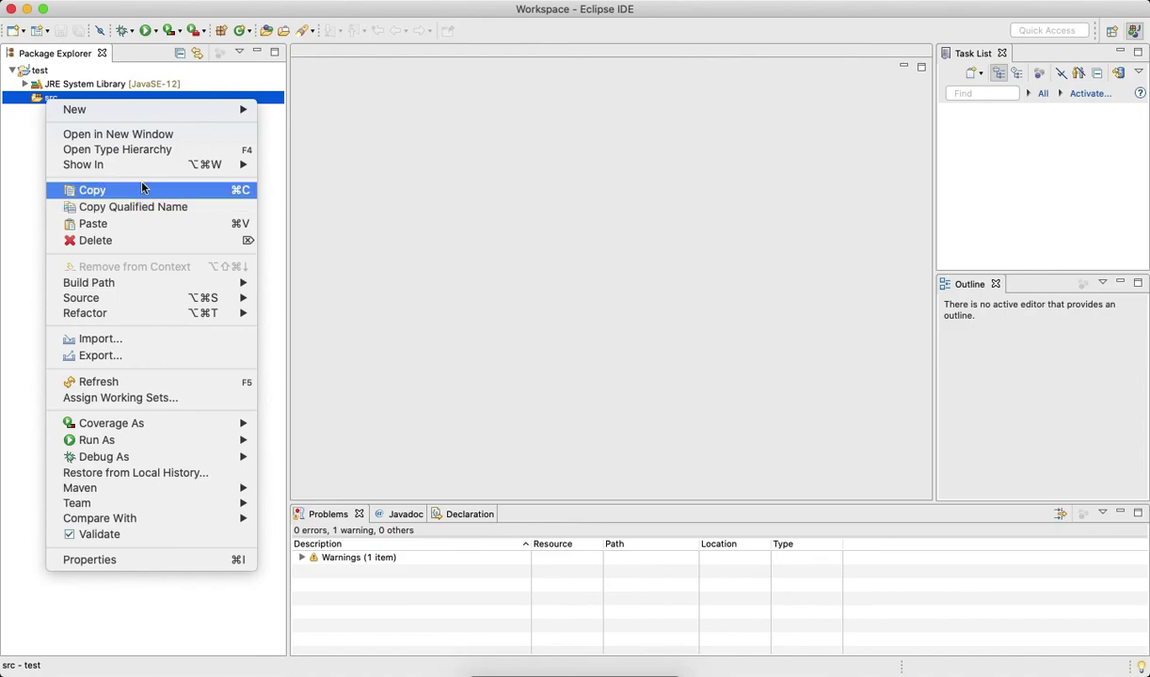
mouse_move(209, 110)
left_click(318, 390)
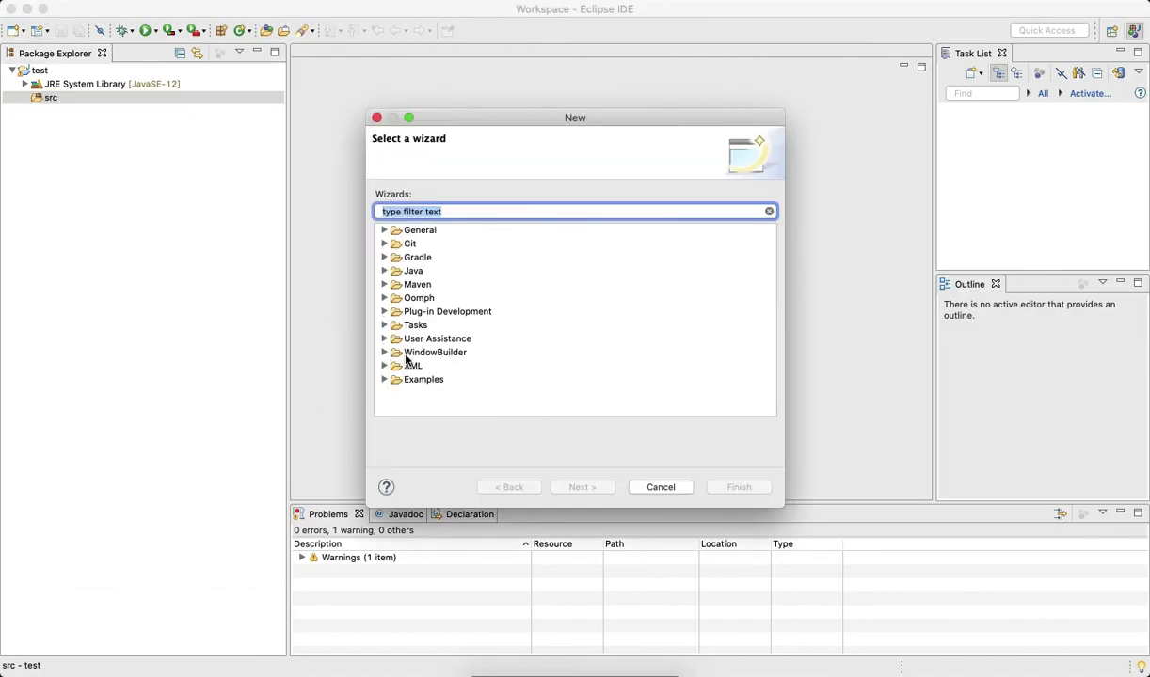
left_click(384, 352)
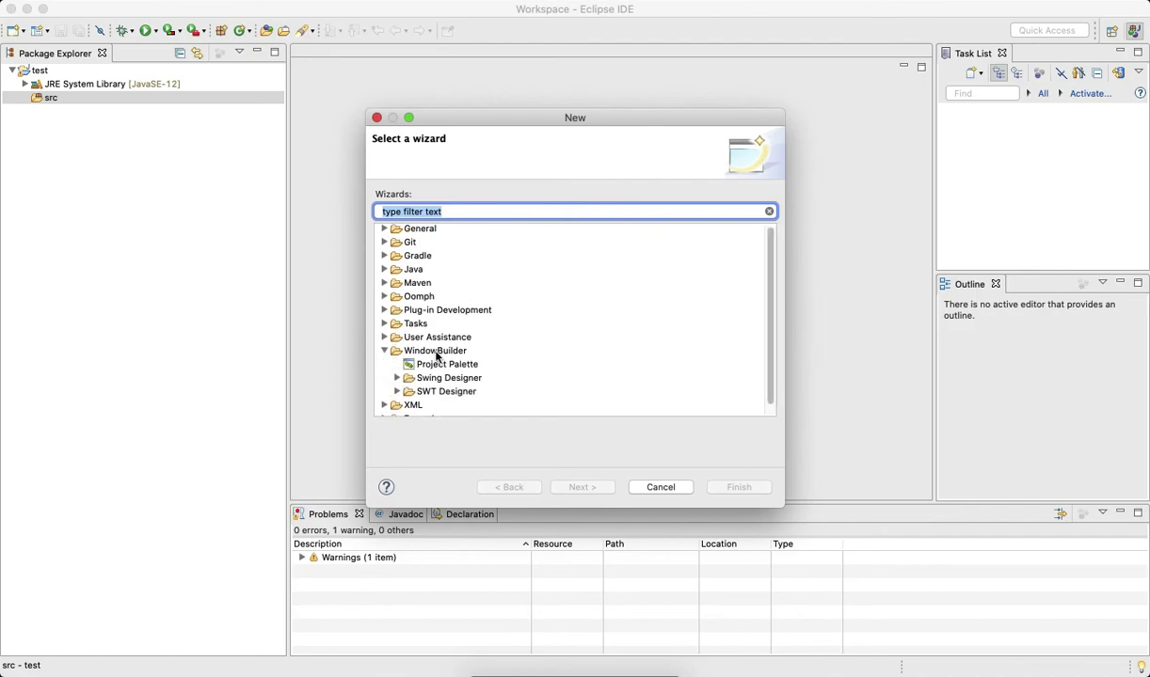
left_click(397, 377)
scroll(495, 352, "down", 2)
scroll(495, 353, "down", 3)
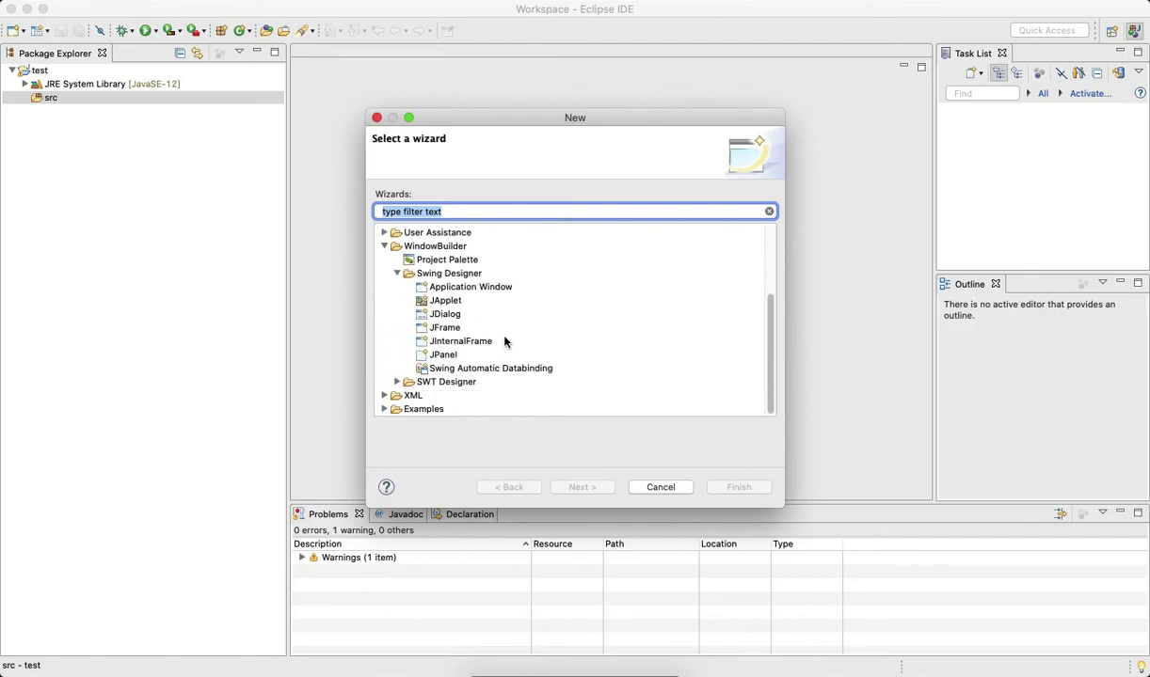
Create a Swing Designer JFrame named test in the package test of test/src
left_click(444, 358)
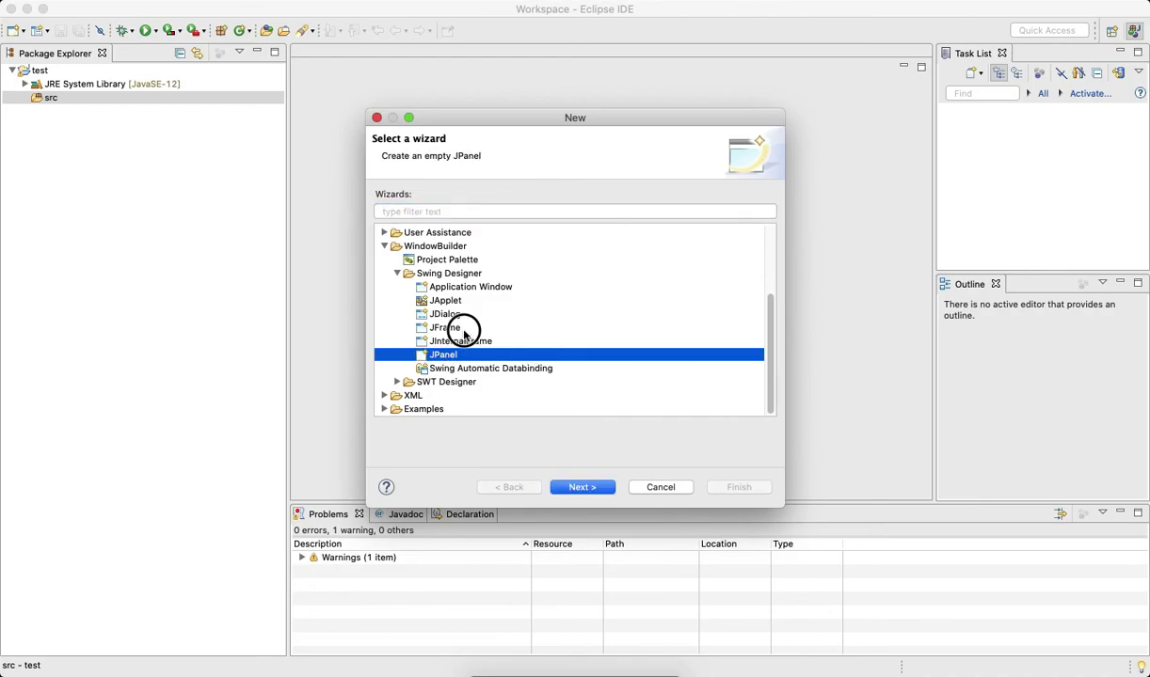
left_click(454, 328)
left_click(584, 487)
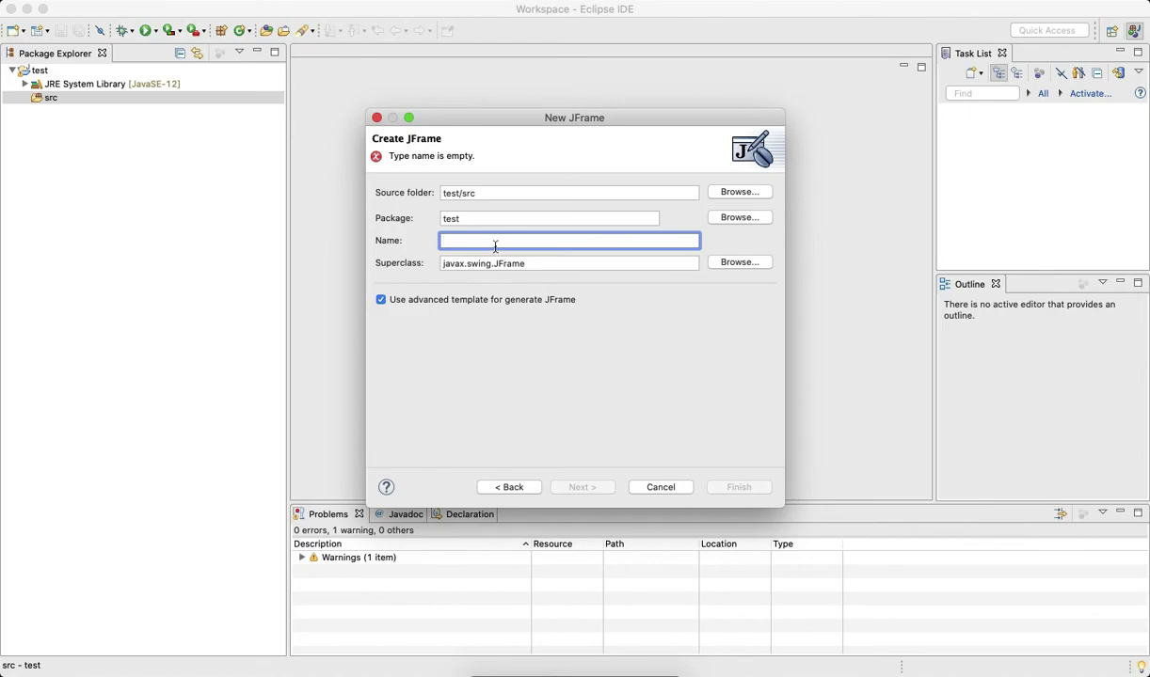
type("test")
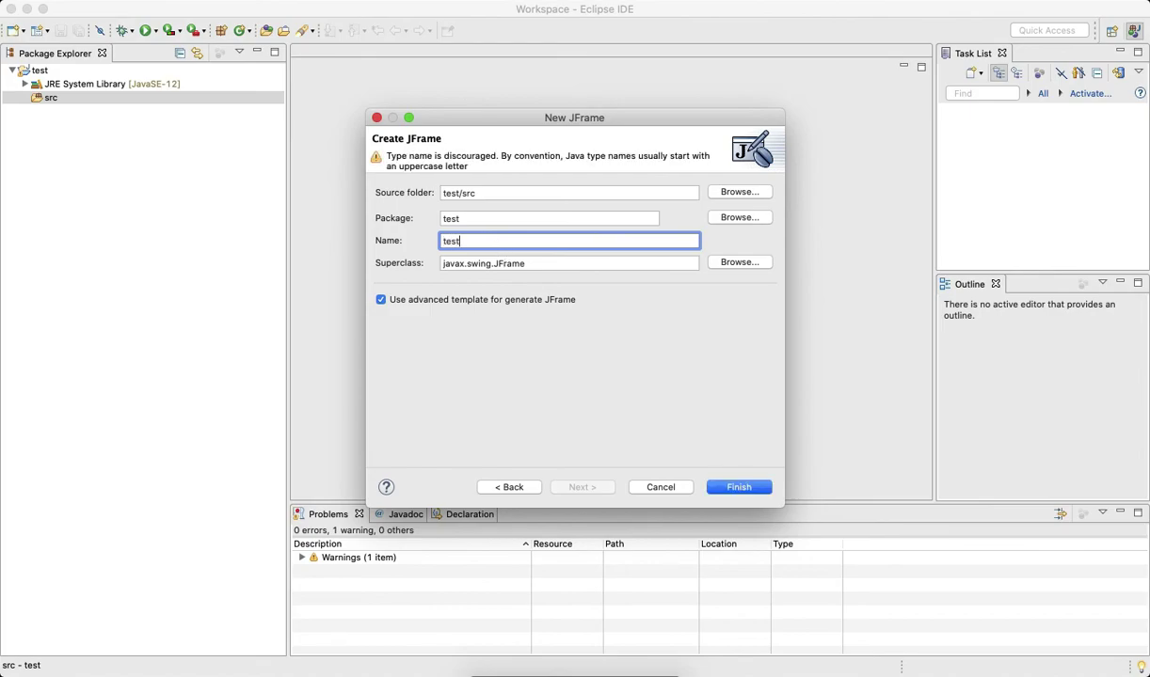
left_click(736, 486)
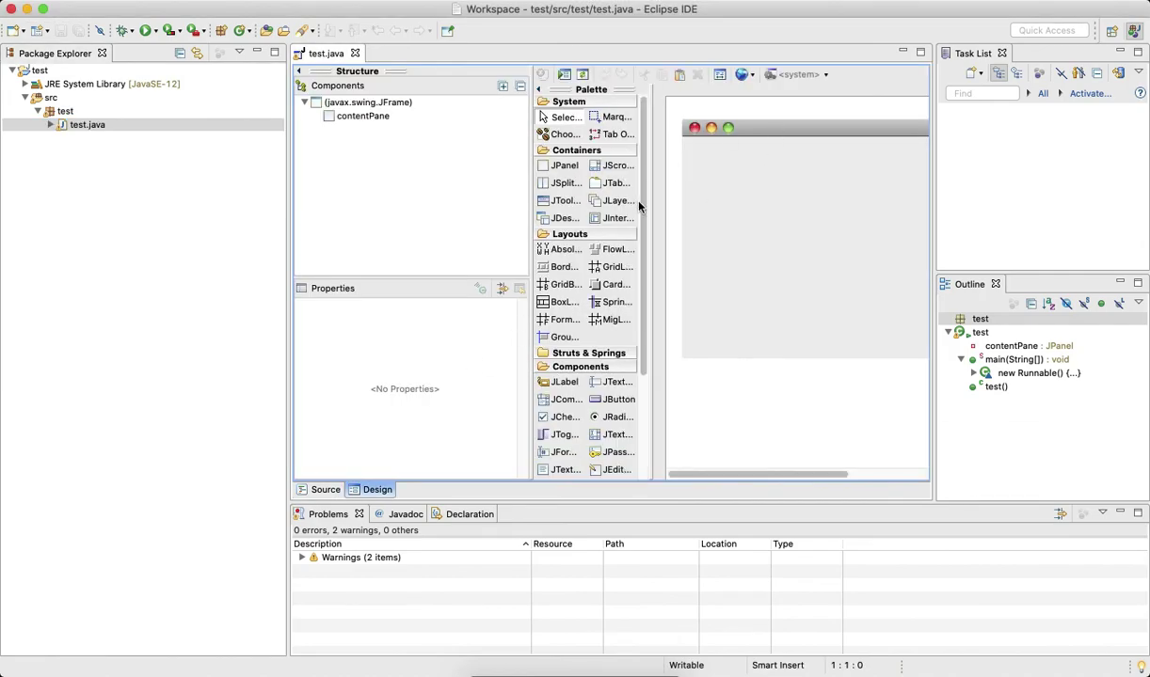
View the source of test.java, run it, close the launched frame and return to the Design view
left_click(321, 490)
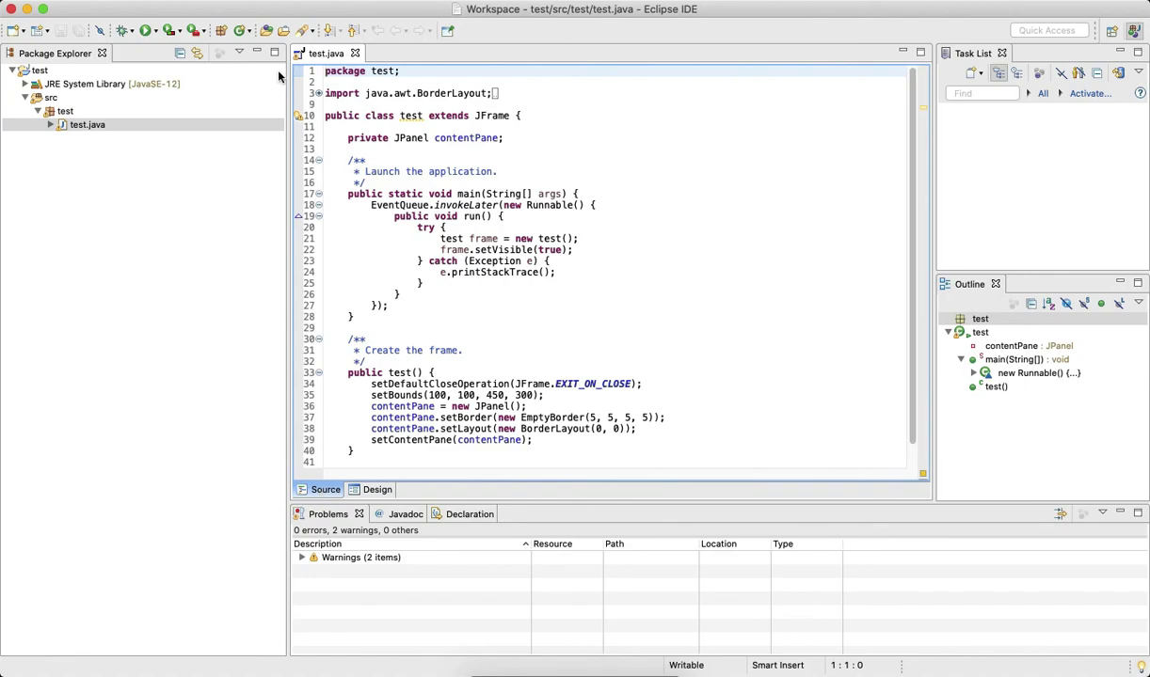
left_click(146, 31)
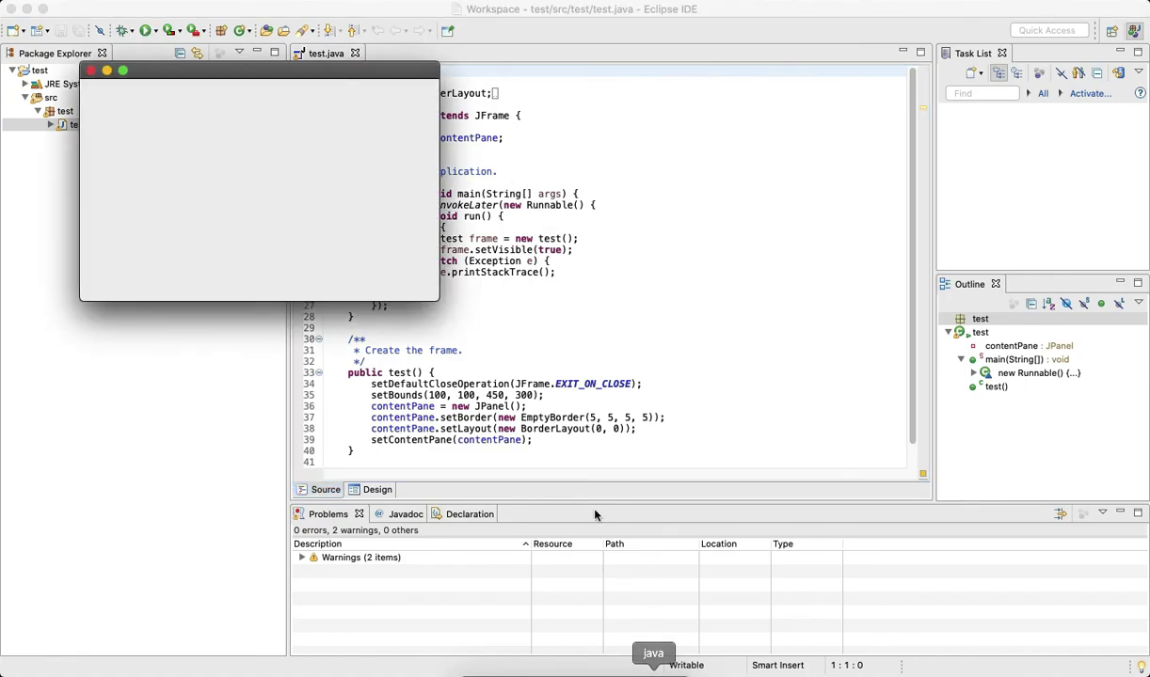
left_click_drag(282, 71, 630, 156)
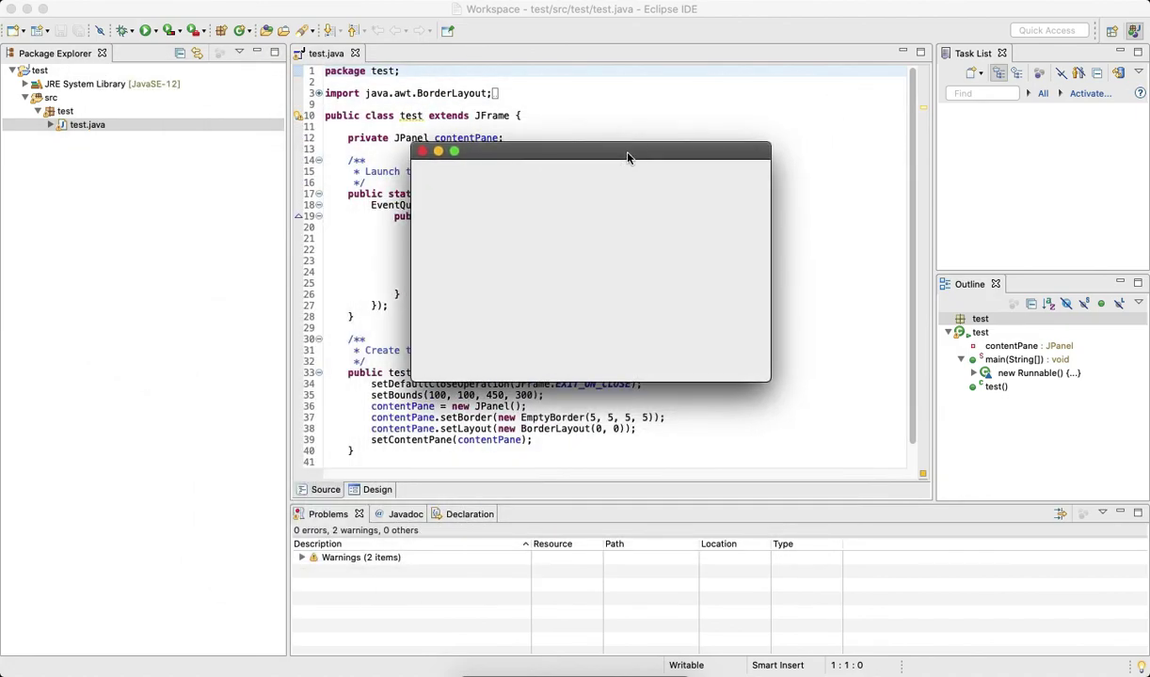
left_click(422, 153)
left_click(372, 490)
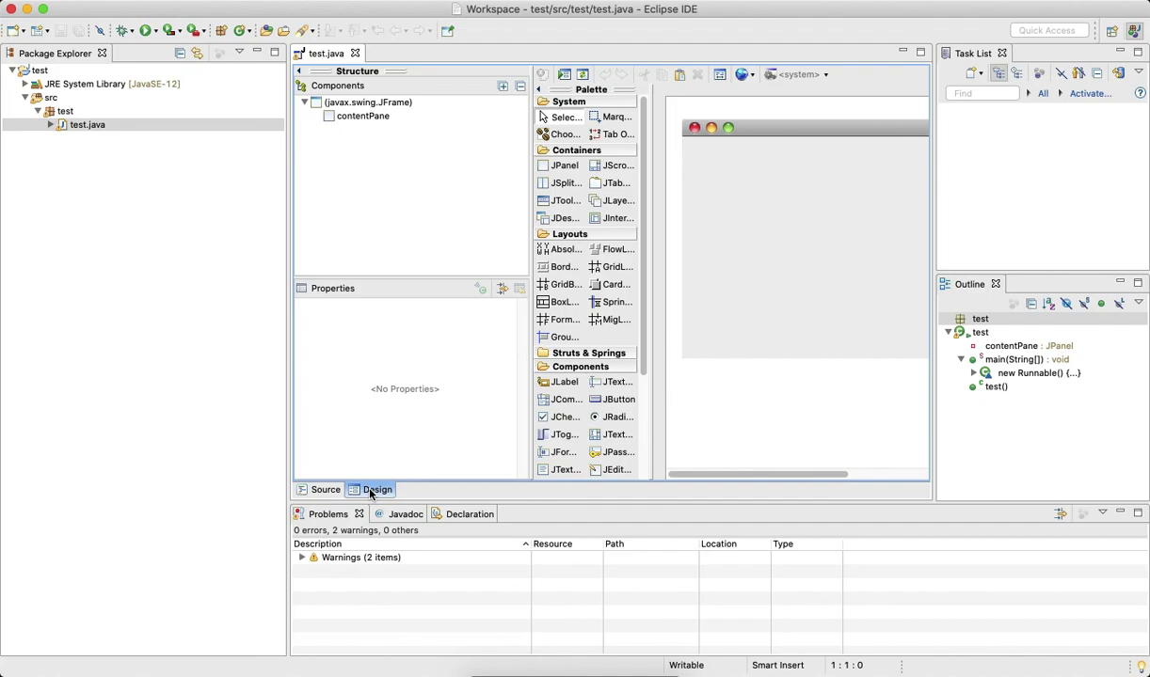